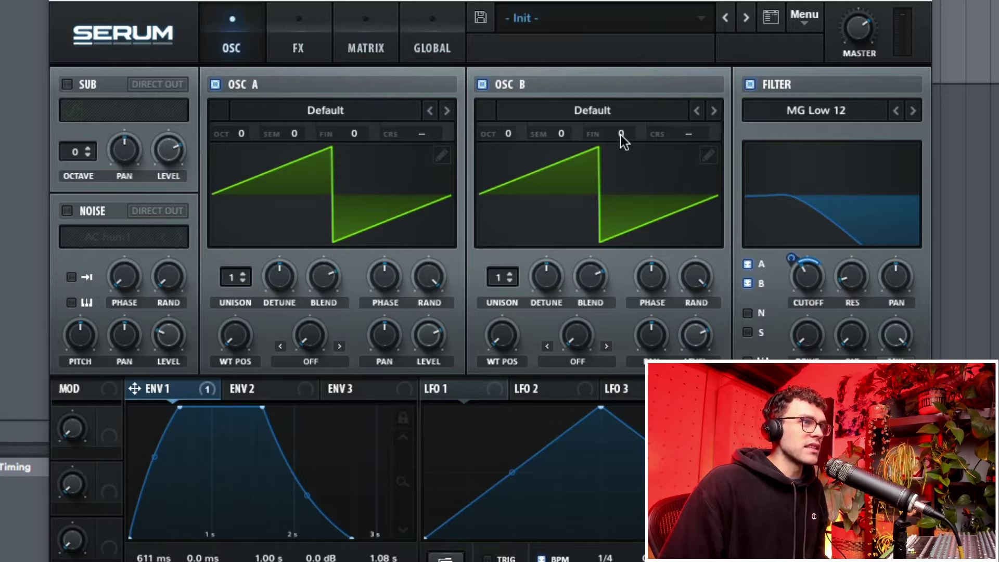
Set oscillator B's fine tuning to -12 and compare the sound with that oscillator off and on
mouse_move(620, 135)
mouse_down()
mouse_move(621, 144)
mouse_move(621, 121)
mouse_move(622, 151)
mouse_move(626, 138)
mouse_up()
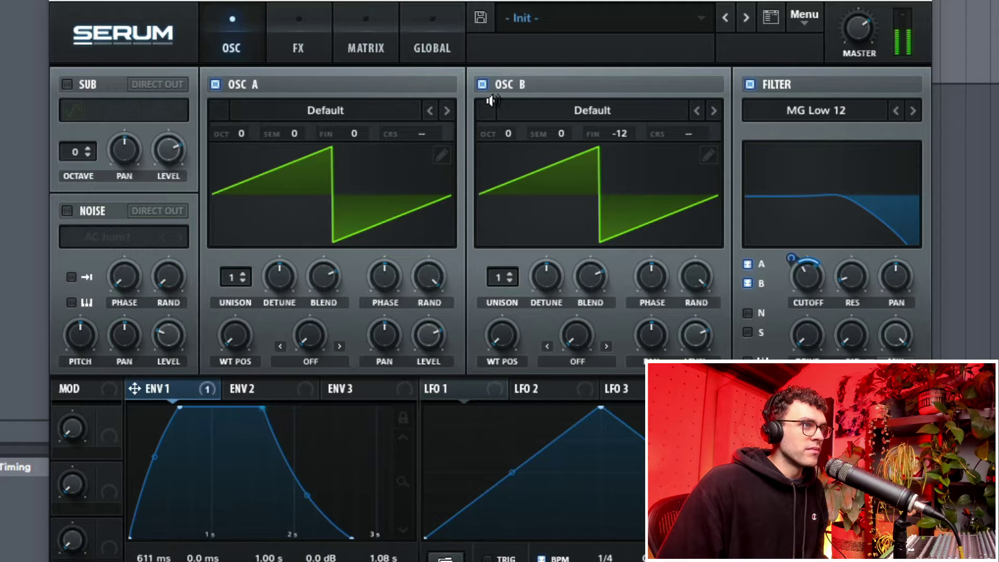
click(483, 86)
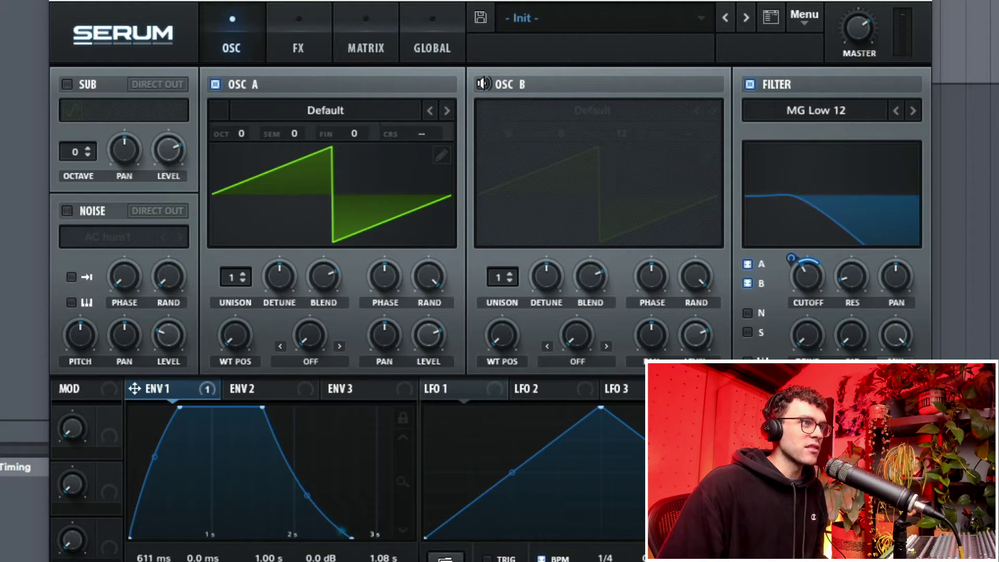
click(483, 85)
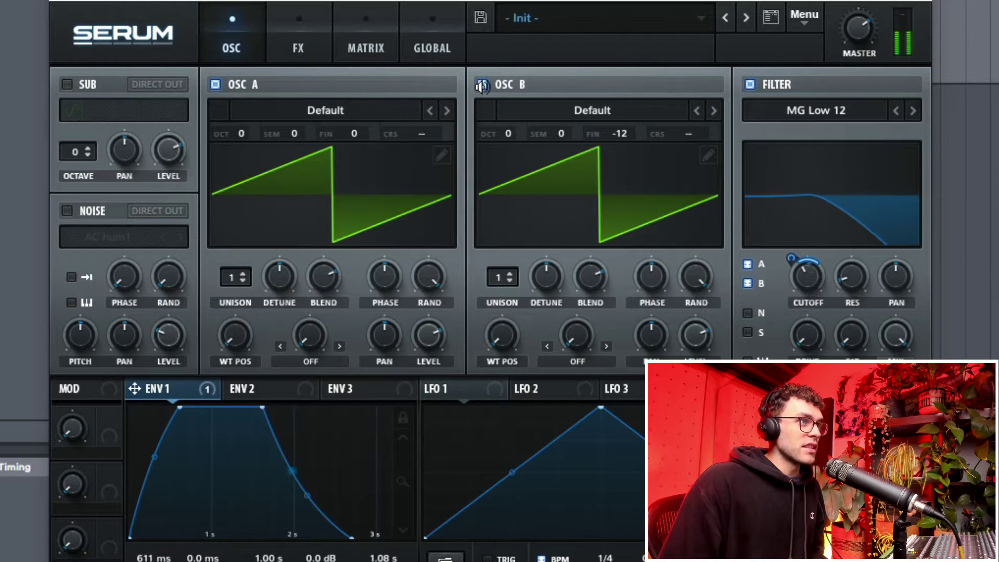
click(482, 84)
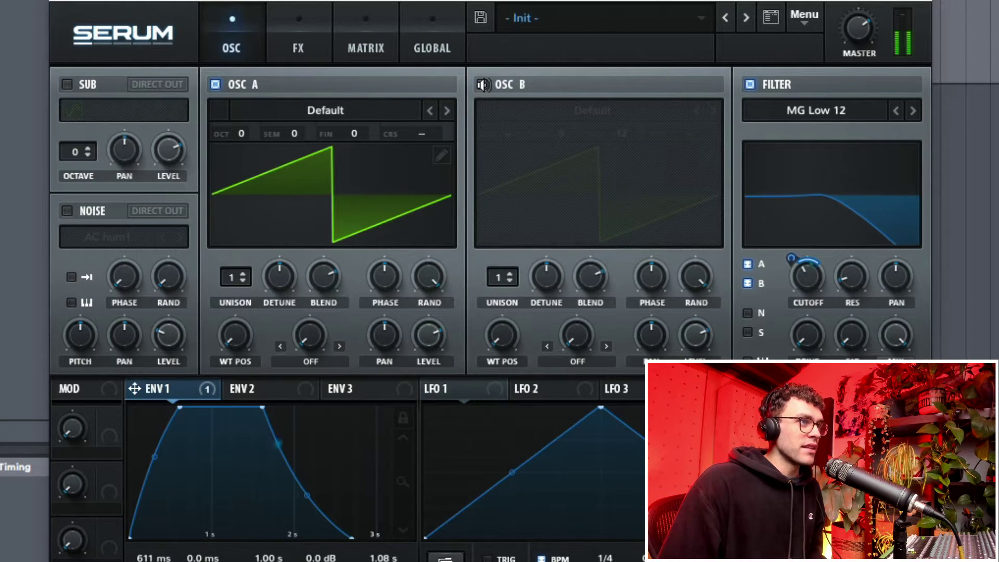
click(482, 85)
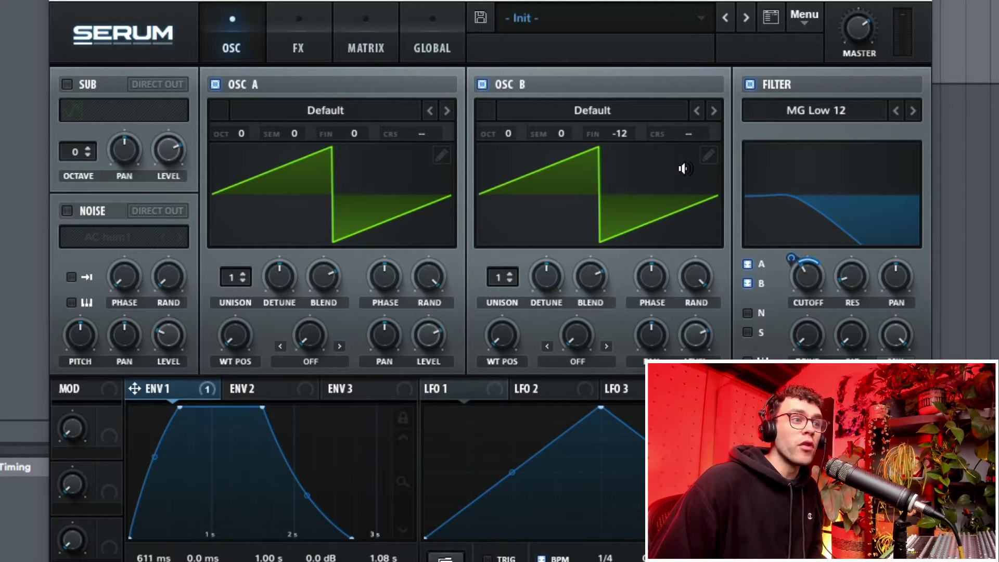
click(683, 168)
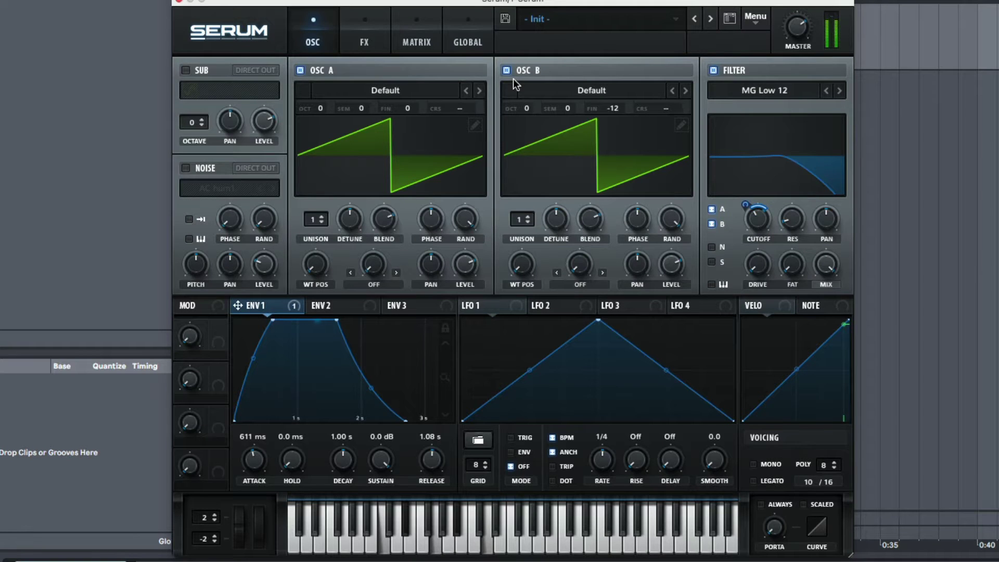
Toggle oscillator B a few more times for comparison and leave it switched off
click(535, 70)
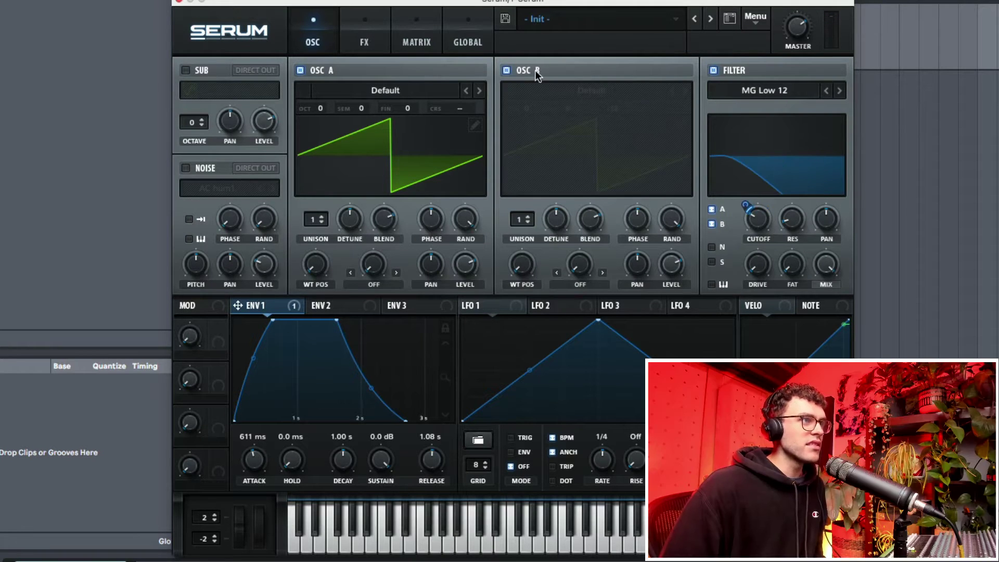
click(534, 70)
click(534, 70)
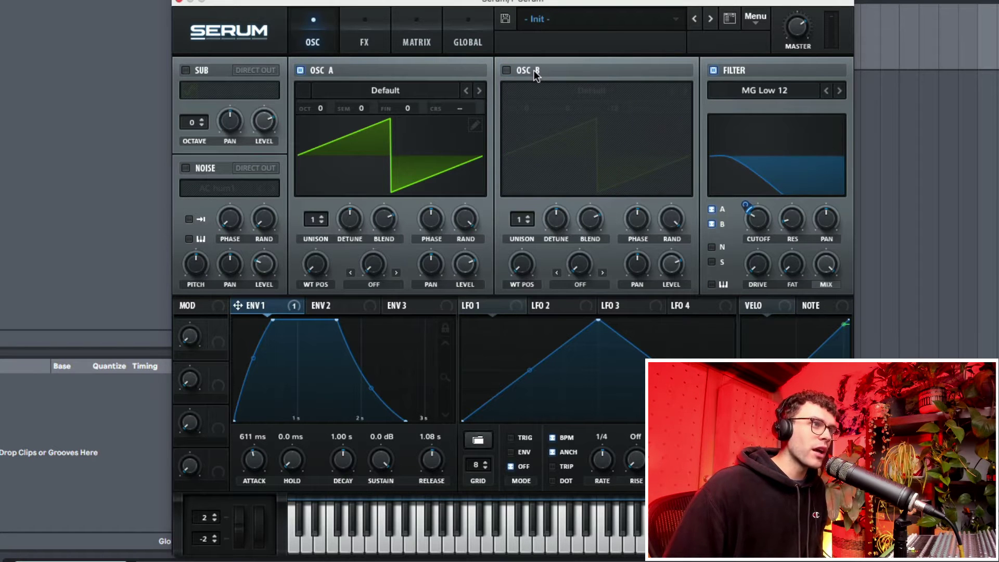
click(534, 70)
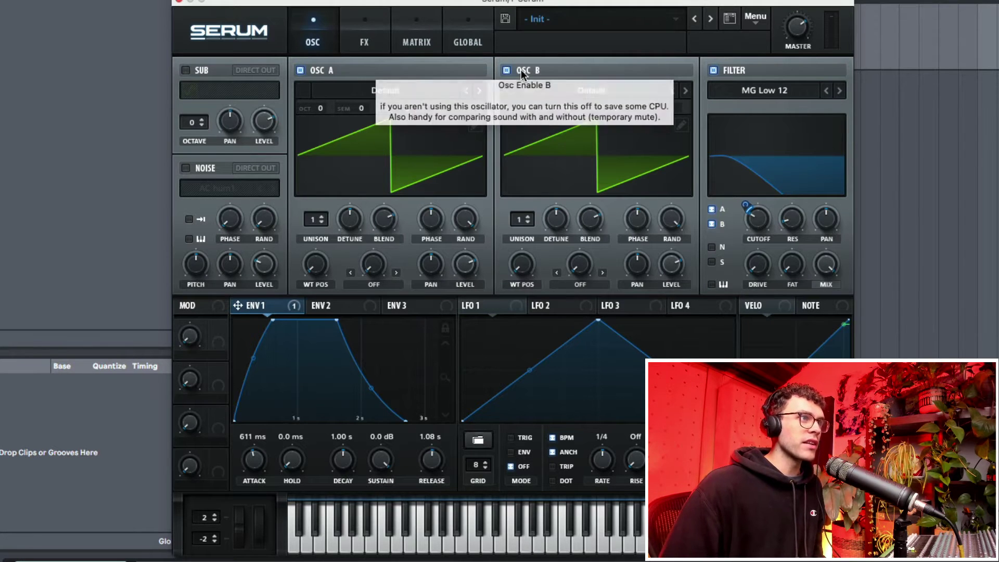
click(520, 69)
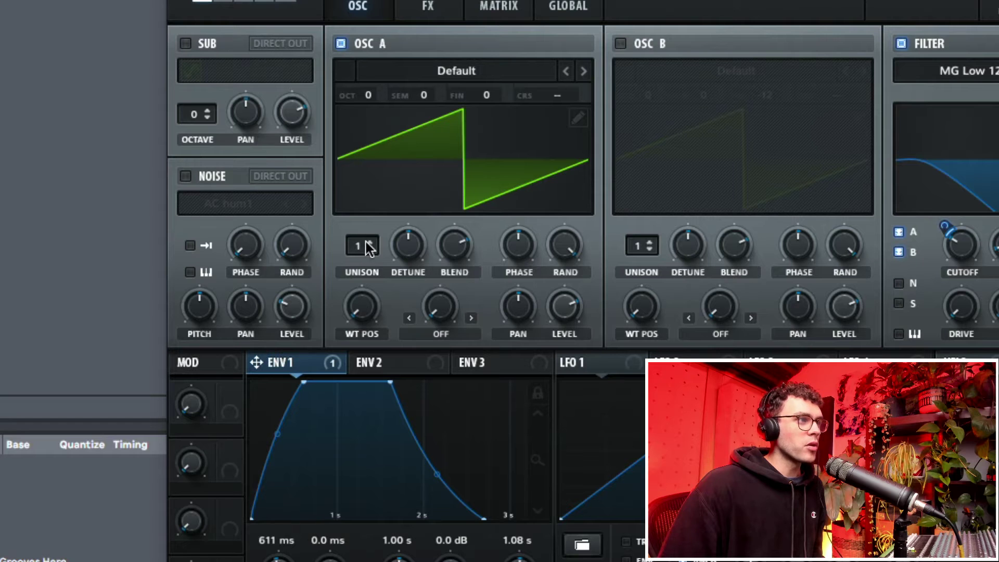
Try oscillator A with a raised detune and fewer unison voices, such as 3 and 2
drag(360, 246, 351, 108)
drag(413, 250, 390, 187)
drag(362, 246, 344, 326)
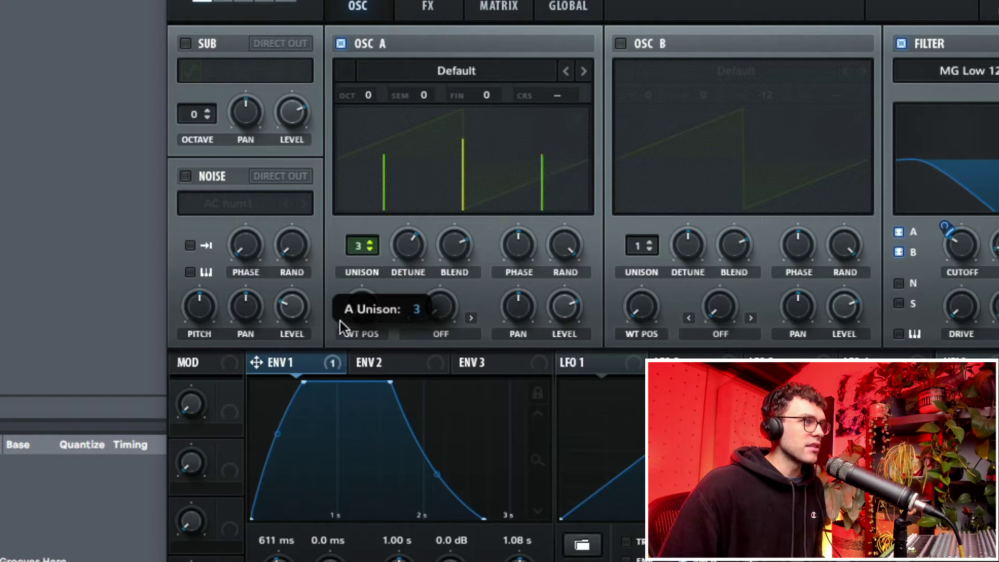
drag(339, 288, 354, 338)
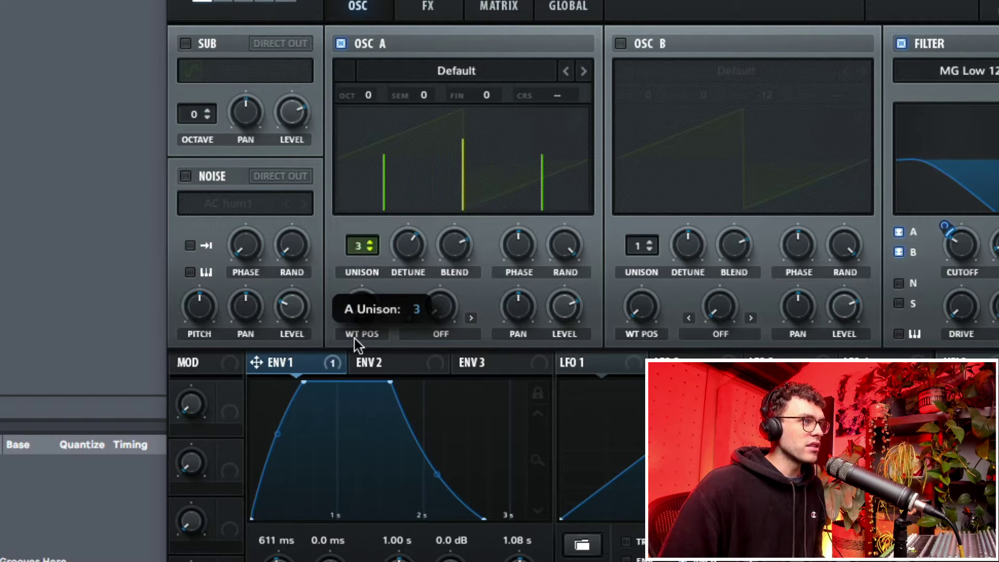
drag(357, 259, 364, 364)
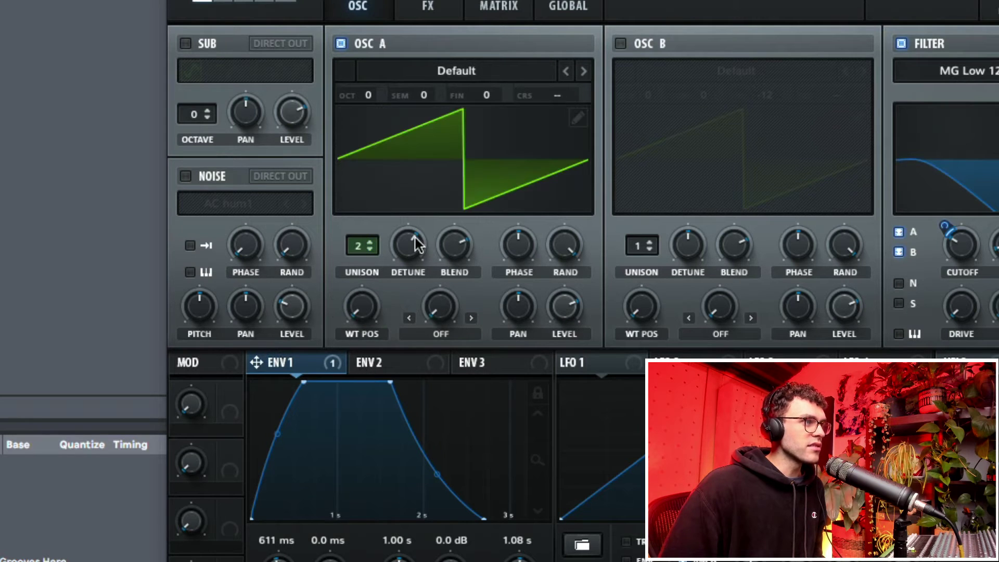
Set oscillator A's unison to 7 voices and adjust its detune to a moderate amount
drag(417, 243, 414, 344)
drag(362, 246, 350, 156)
drag(395, 234, 405, 199)
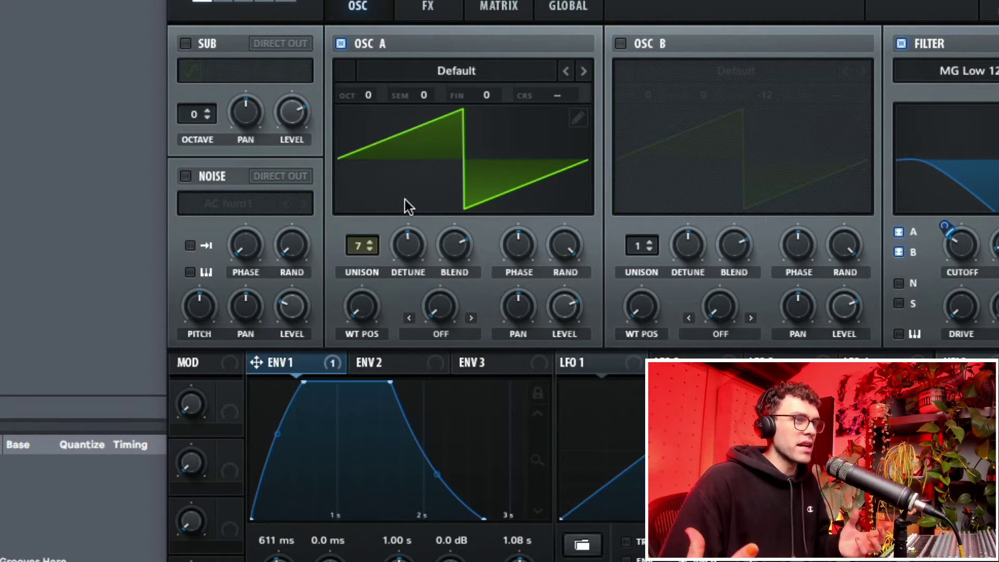
mouse_move(408, 246)
mouse_down()
mouse_move(412, 214)
mouse_move(409, 243)
mouse_up()
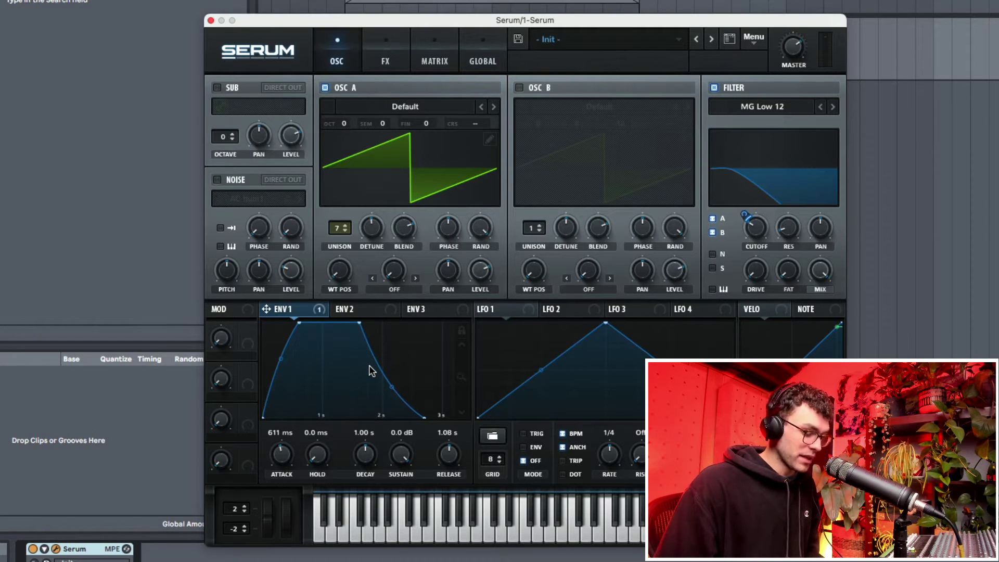
Try the Bend + warp on oscillator A, switch its warp mode to Bend +/-, and adjust the warp amount
mouse_move(481, 309)
mouse_down()
mouse_move(536, 294)
mouse_move(511, 314)
mouse_move(541, 311)
mouse_move(470, 307)
mouse_up()
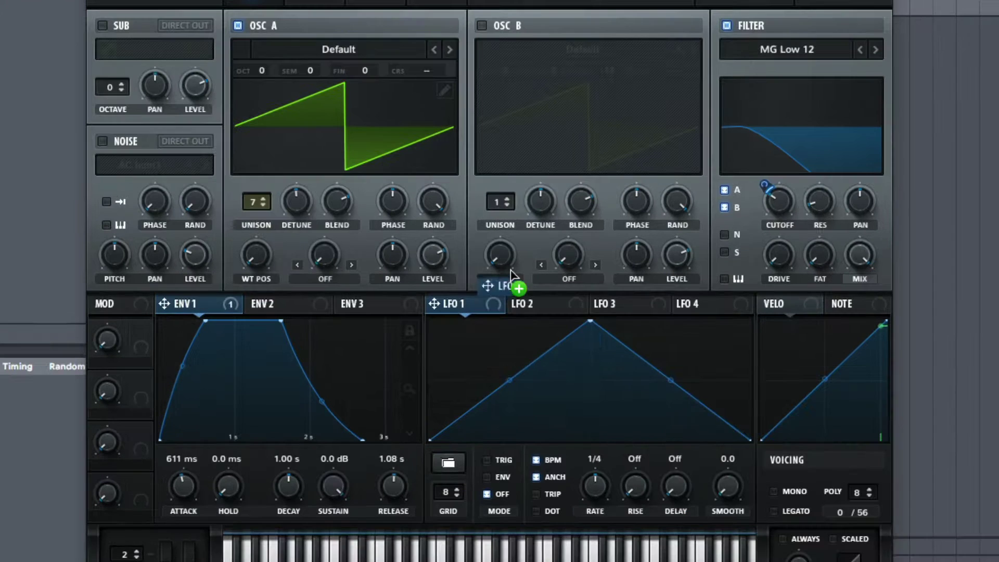
click(326, 273)
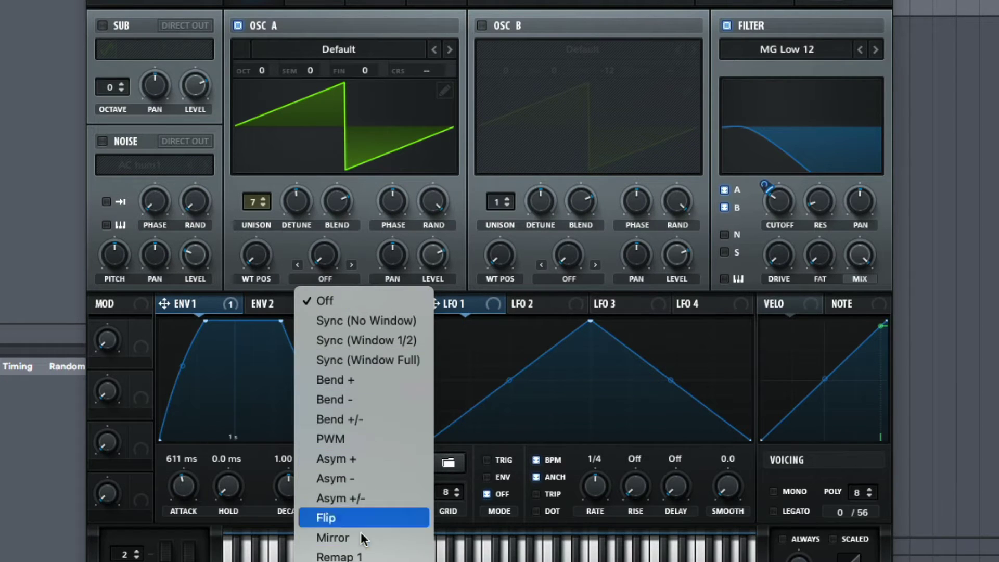
click(351, 379)
drag(327, 258, 320, 388)
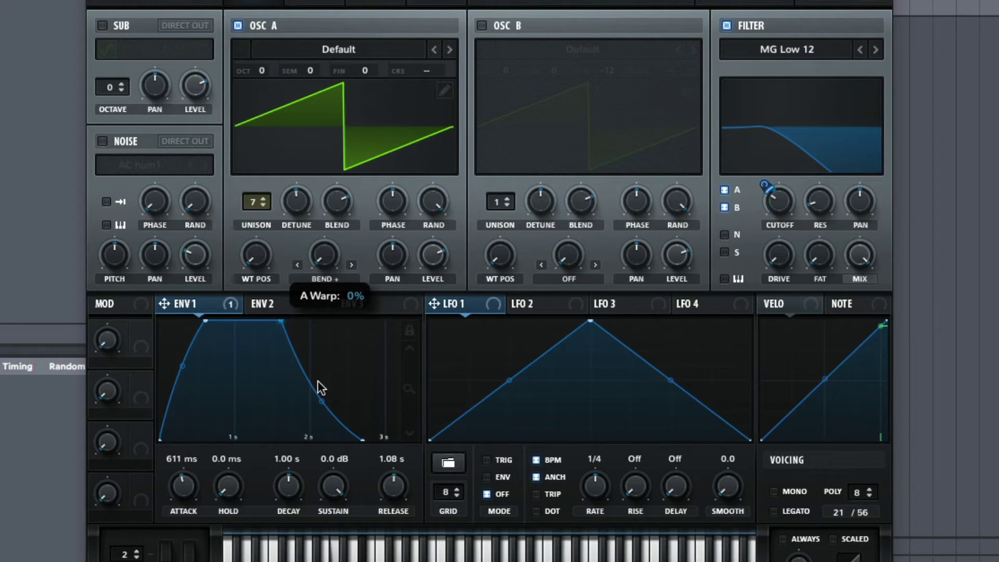
click(351, 265)
drag(323, 255, 312, 31)
Assign LFO 1 to oscillator A's warp with an amount of 46 and to the filter cutoff
drag(435, 303, 313, 280)
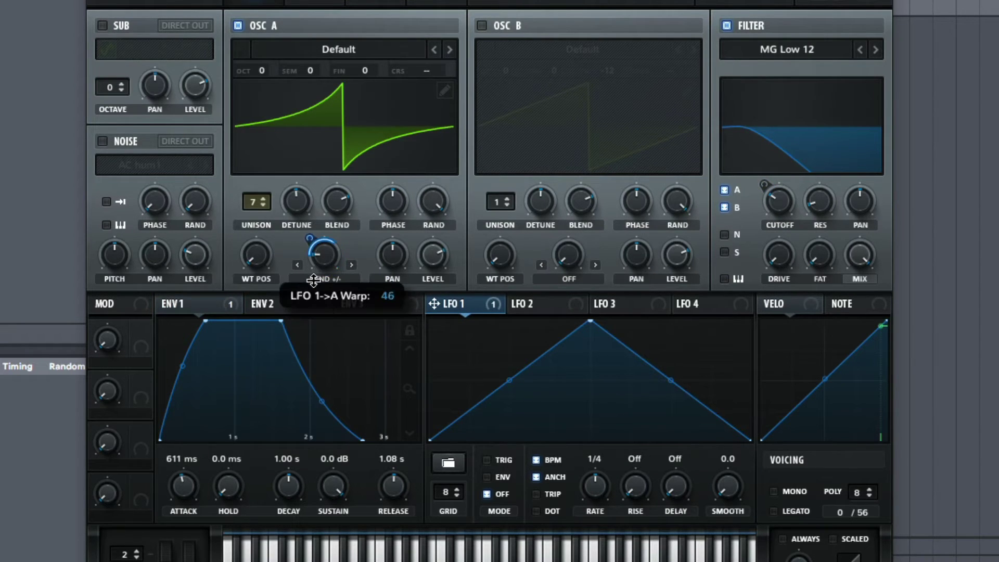
right_click(307, 237)
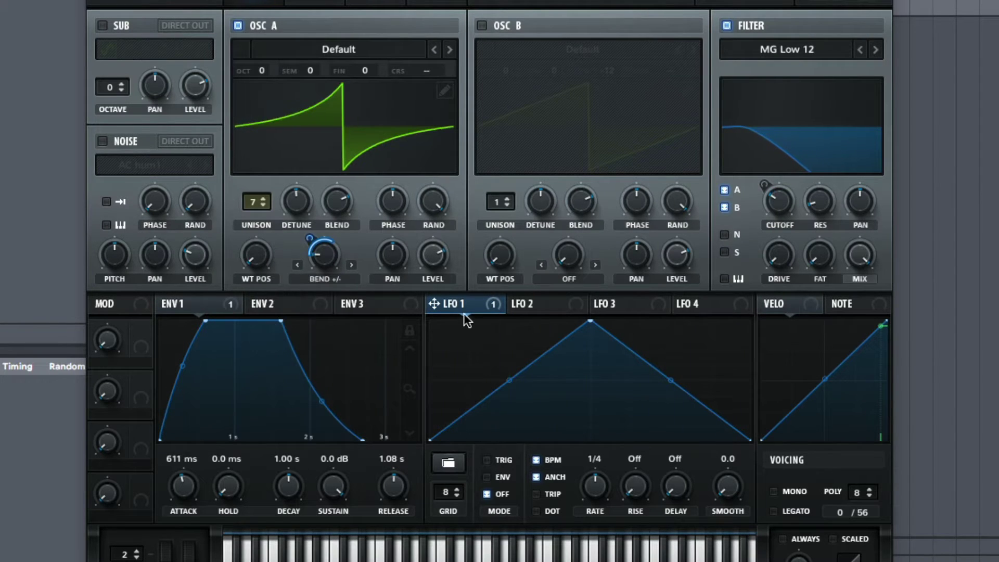
drag(460, 307, 767, 248)
Set envelope 2 to a 766 ms attack and 1.43 s release, and assign it to the filter cutoff
click(273, 308)
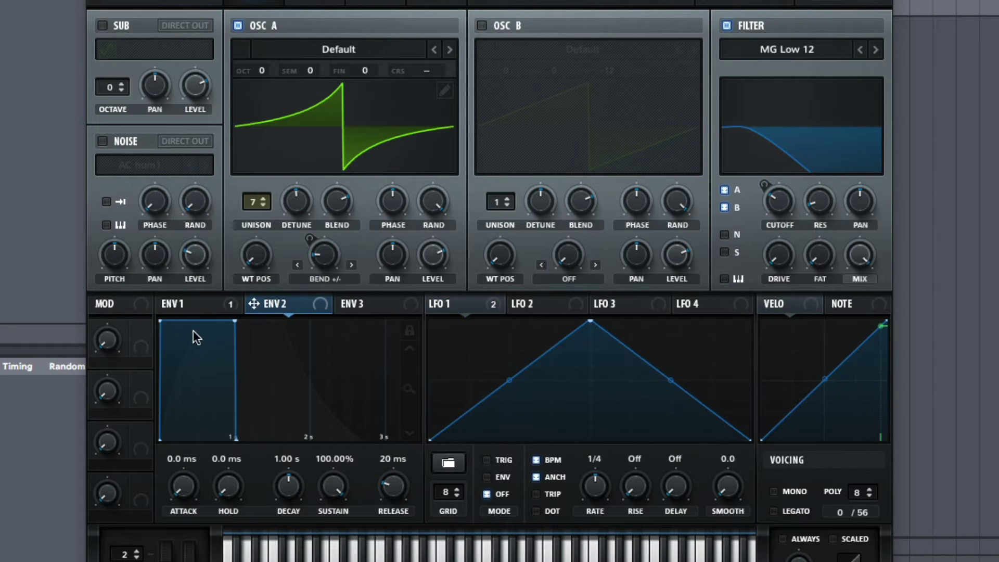
drag(180, 493, 254, 448)
drag(388, 489, 376, 414)
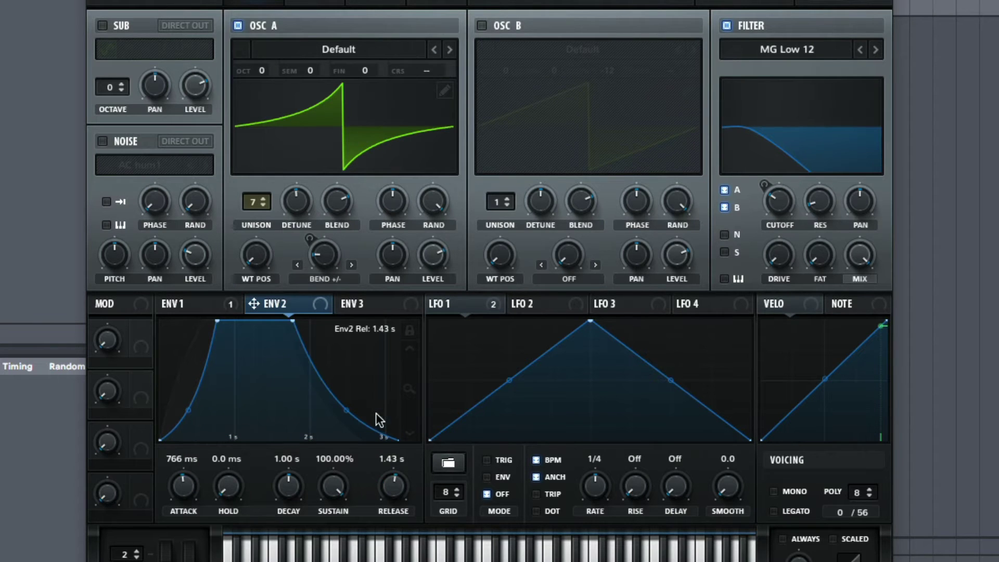
drag(253, 304, 749, 219)
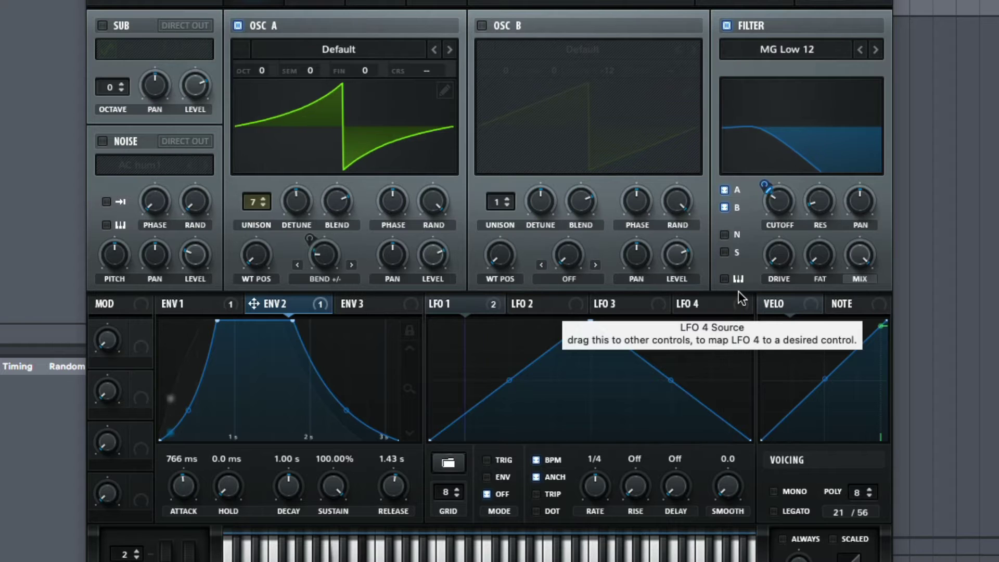
Look through the available modulation sources: the envelopes, the LFOs, velocity and note
click(242, 305)
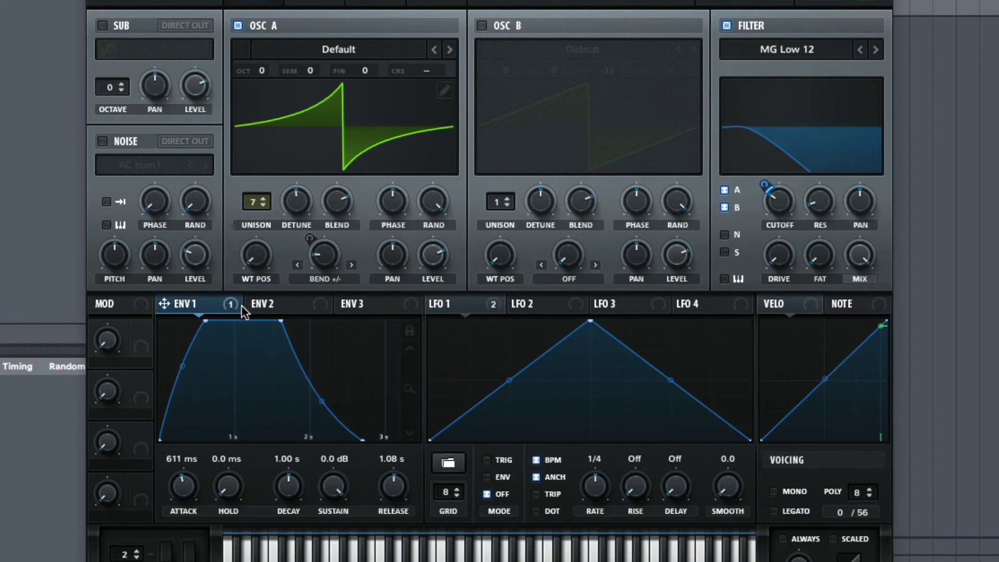
click(298, 303)
click(377, 304)
click(645, 305)
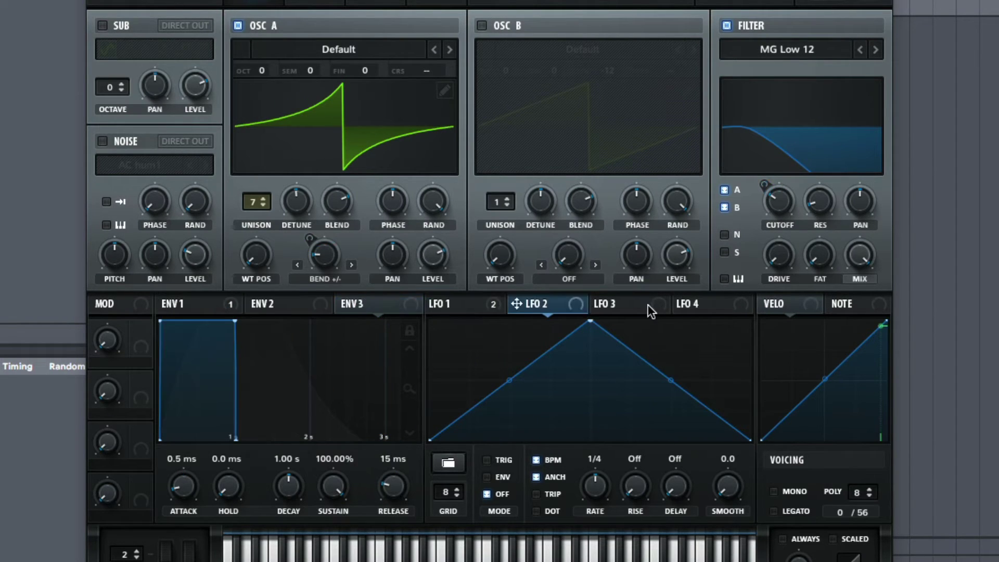
click(698, 305)
click(791, 306)
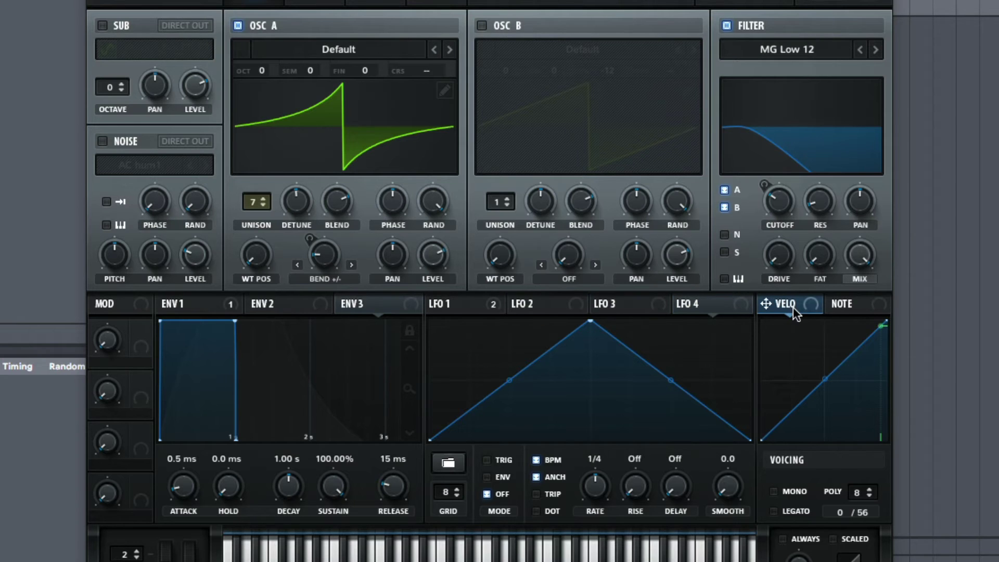
click(844, 303)
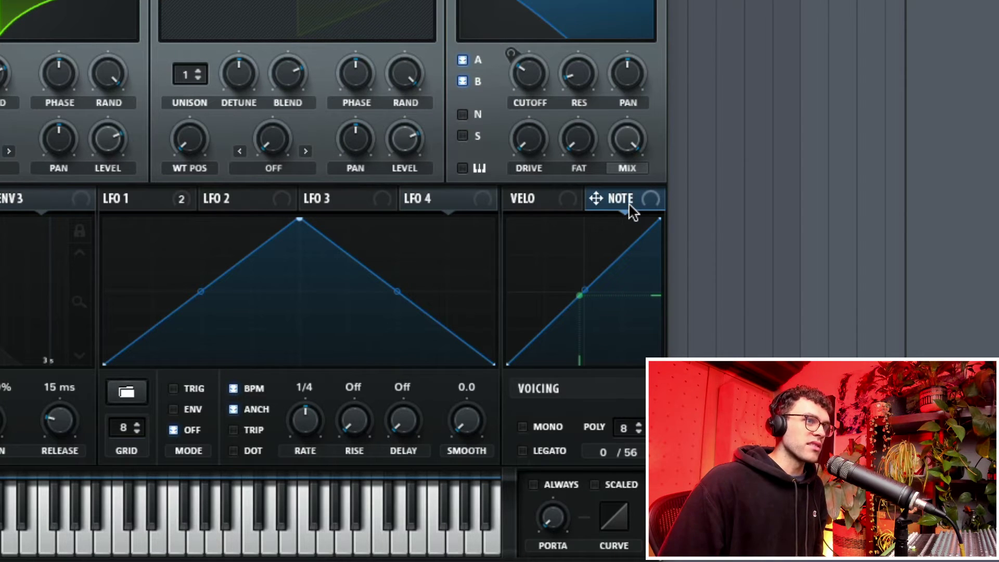
mouse_move(597, 198)
mouse_down()
mouse_move(531, 83)
mouse_move(612, 196)
mouse_up()
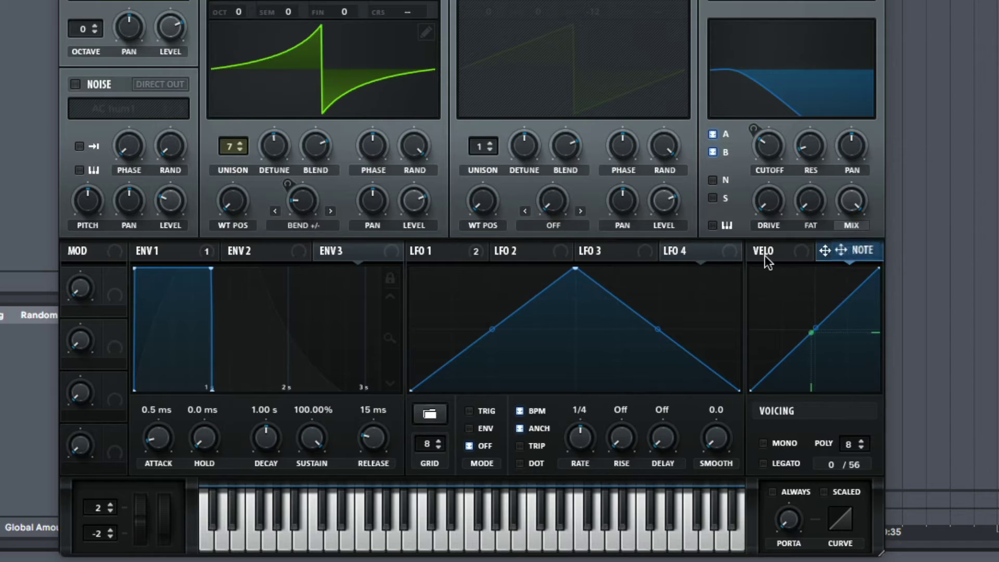
click(763, 254)
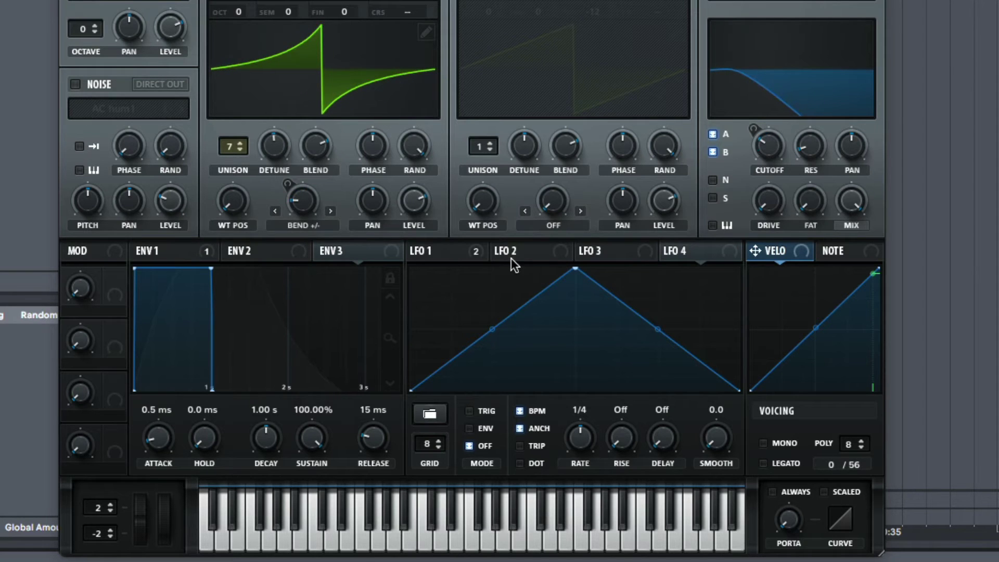
Select LFO 1 and adjust its modulation depth on the filter cutoff
click(463, 256)
drag(754, 129, 763, 146)
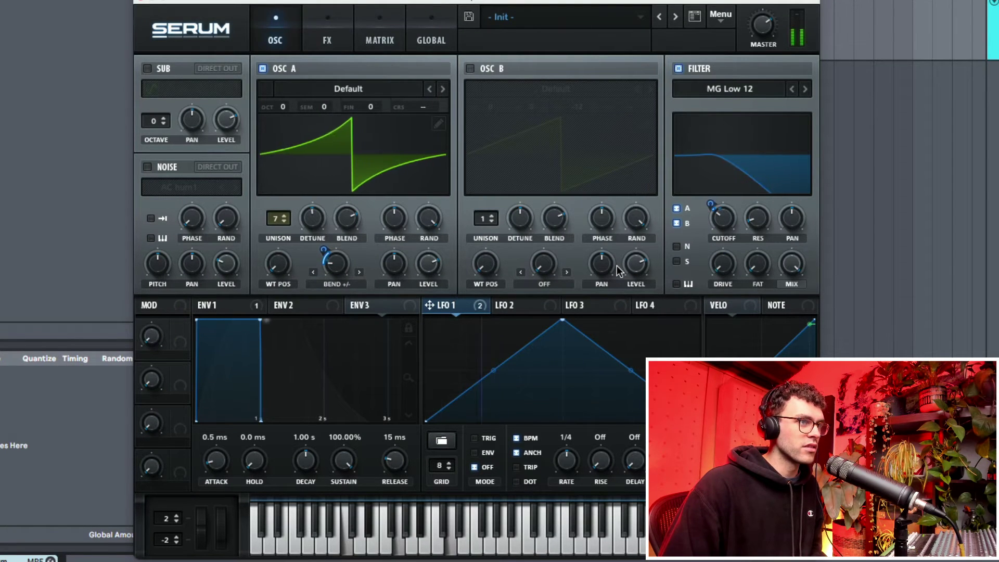
Enable oscillator B and load the PWM LPF wavetable from the Analog category
click(470, 69)
click(572, 90)
mouse_move(581, 110)
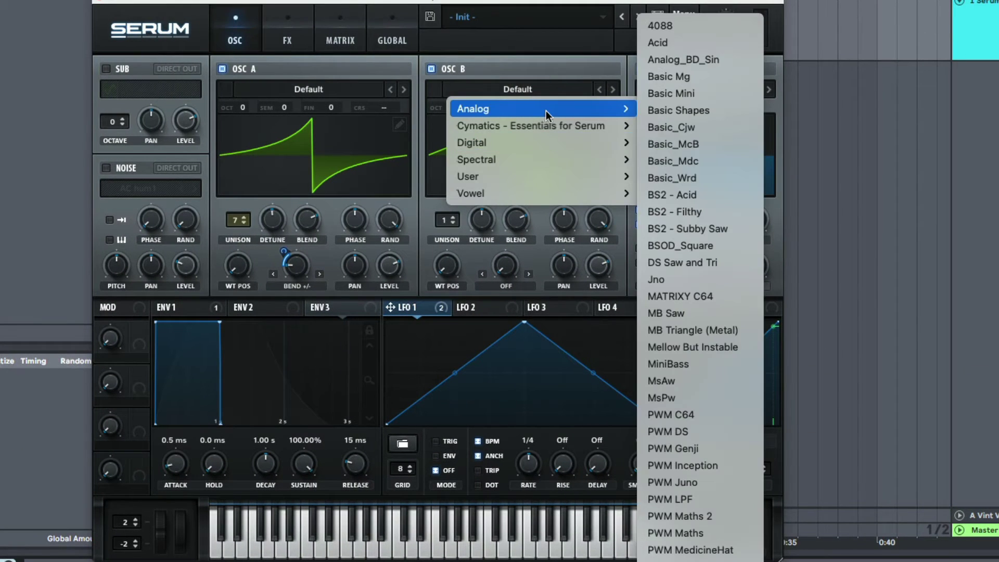
click(699, 498)
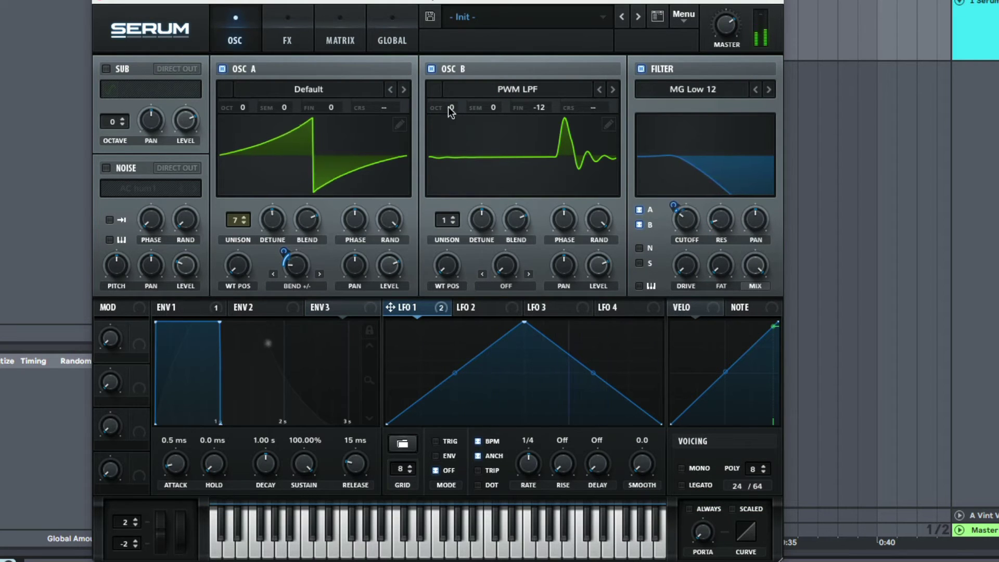
Set oscillator B's octave to +1 after trying -1, and adjust its level
drag(450, 107, 448, 122)
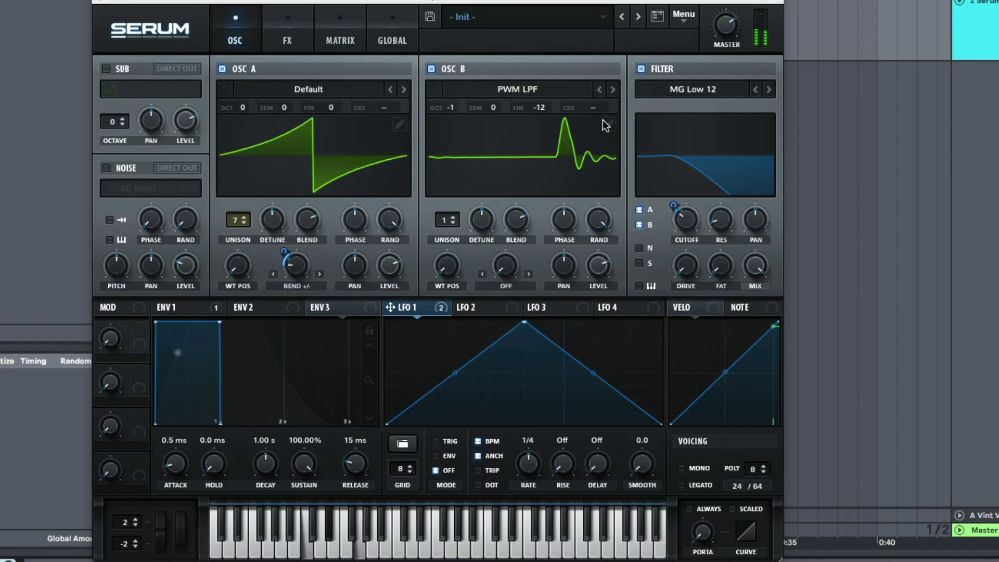
drag(450, 107, 450, 70)
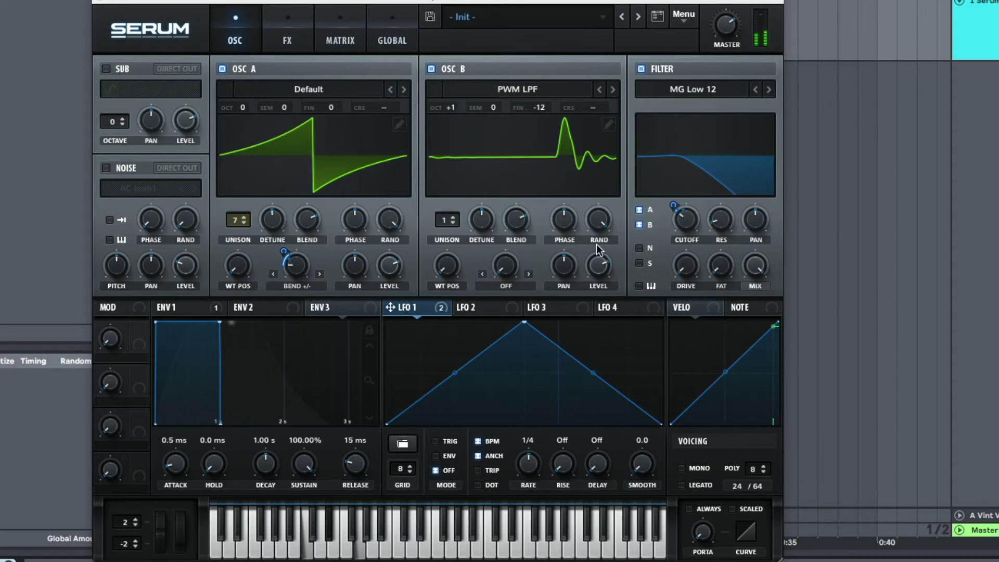
drag(600, 271, 597, 245)
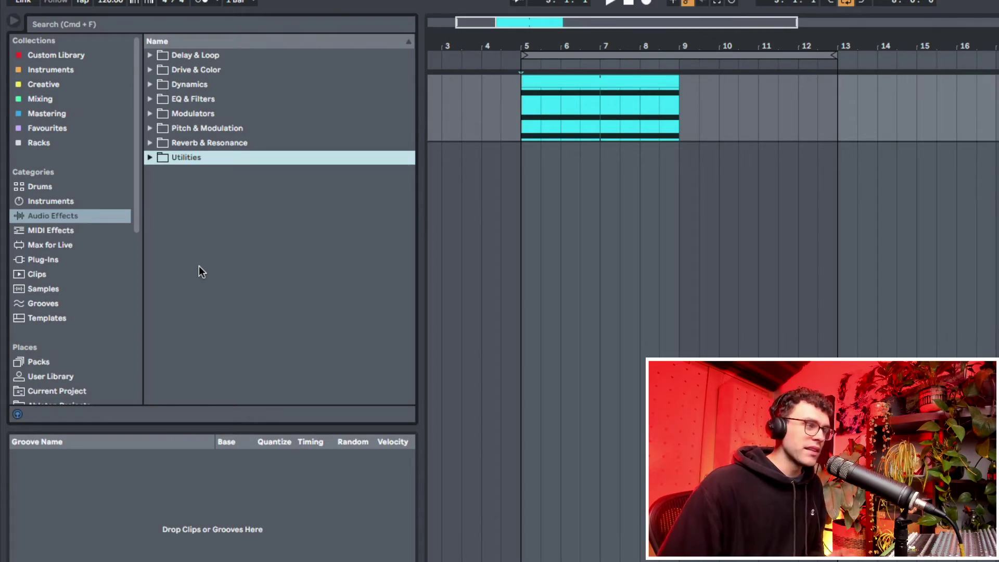
Insert the Reverb and Delay audio effects after Serum from the Reverb & Resonance and Delay & Loop categories
click(70, 217)
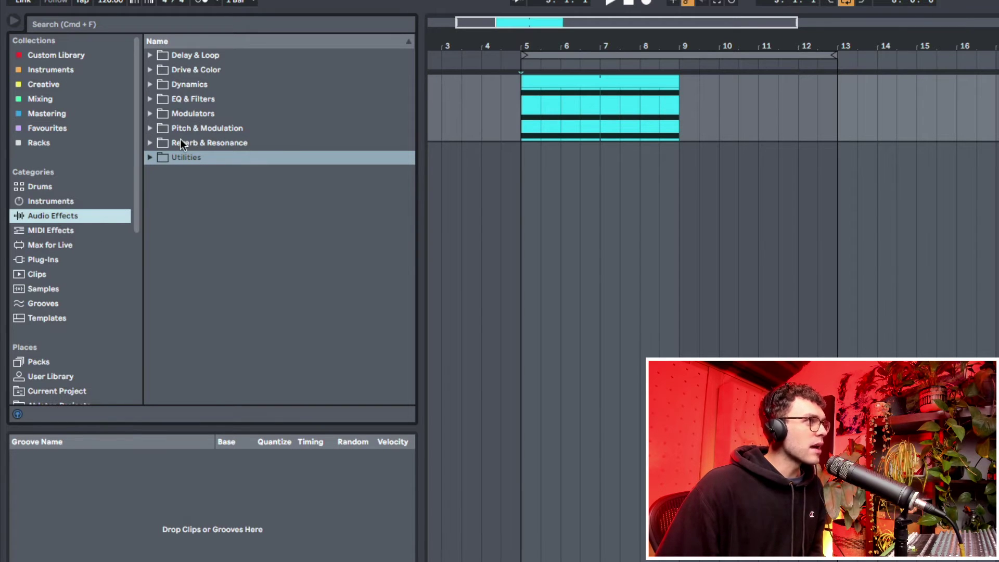
click(151, 143)
click(195, 202)
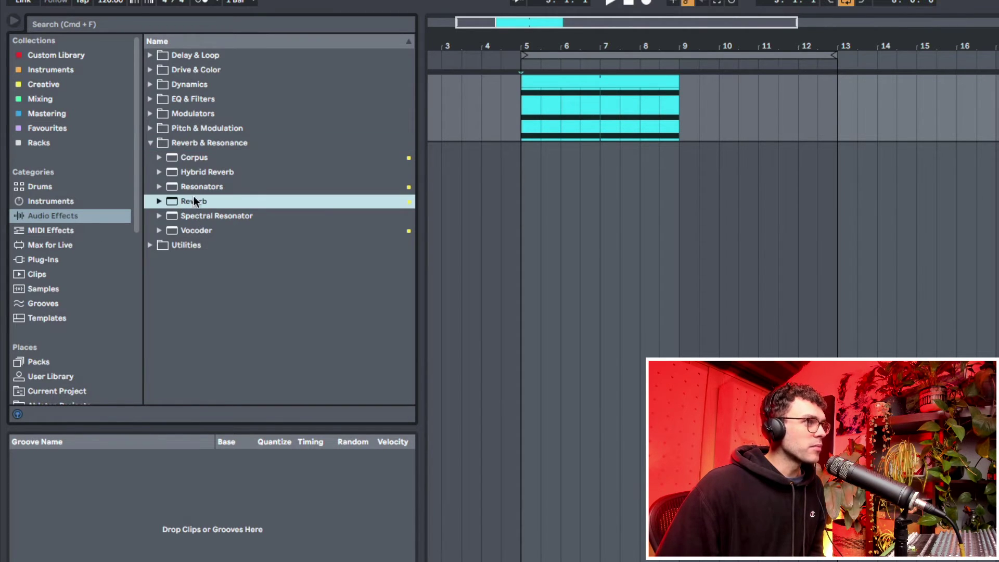
click(149, 142)
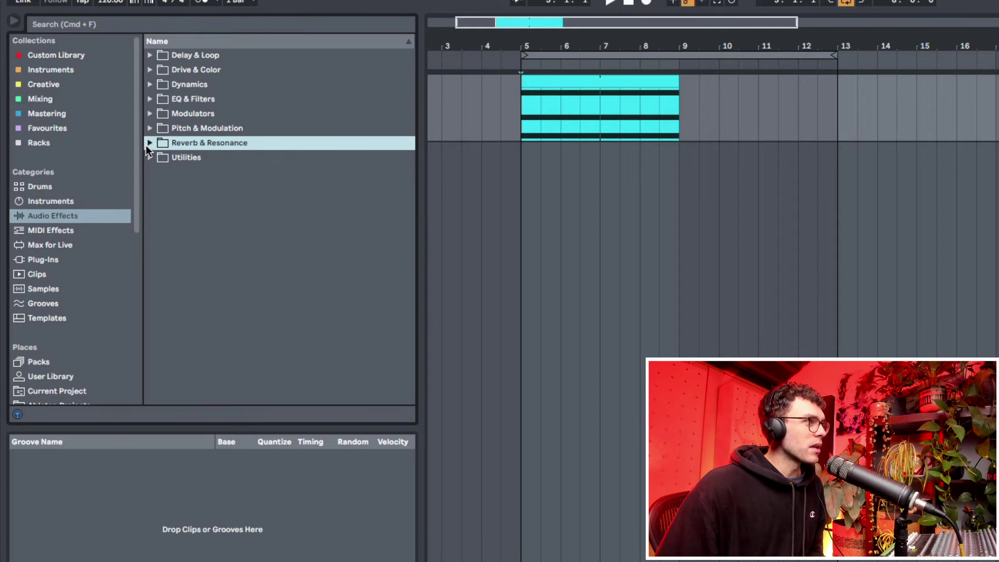
click(150, 55)
click(188, 83)
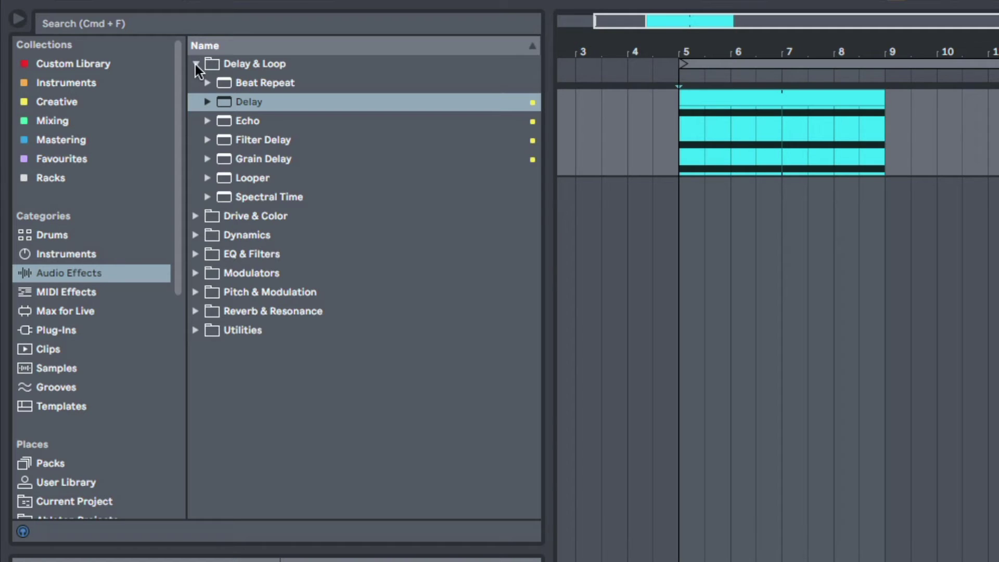
click(196, 64)
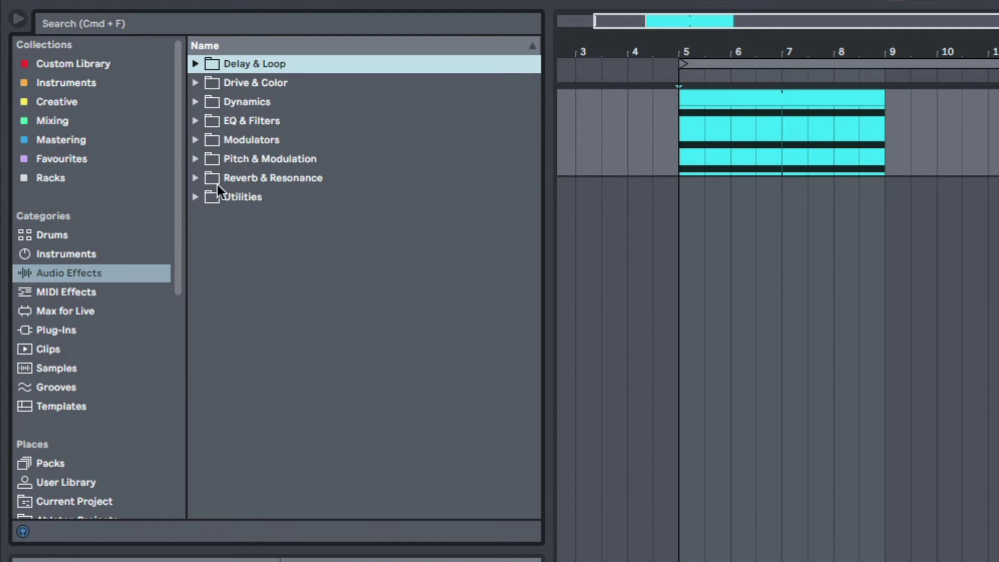
Insert Chorus-Ensemble from Pitch & Modulation between Serum and Reverb, and collapse the device
click(197, 159)
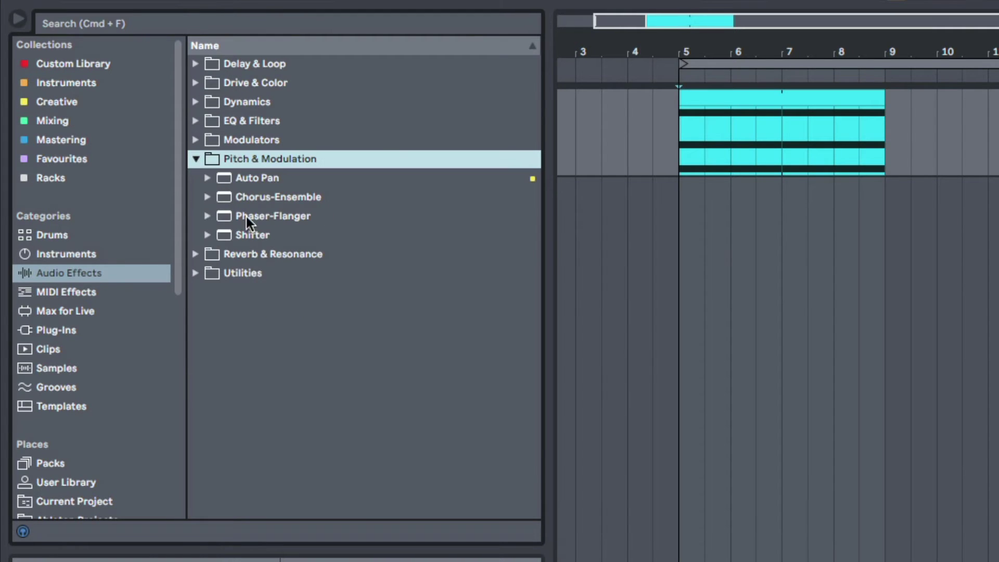
click(250, 197)
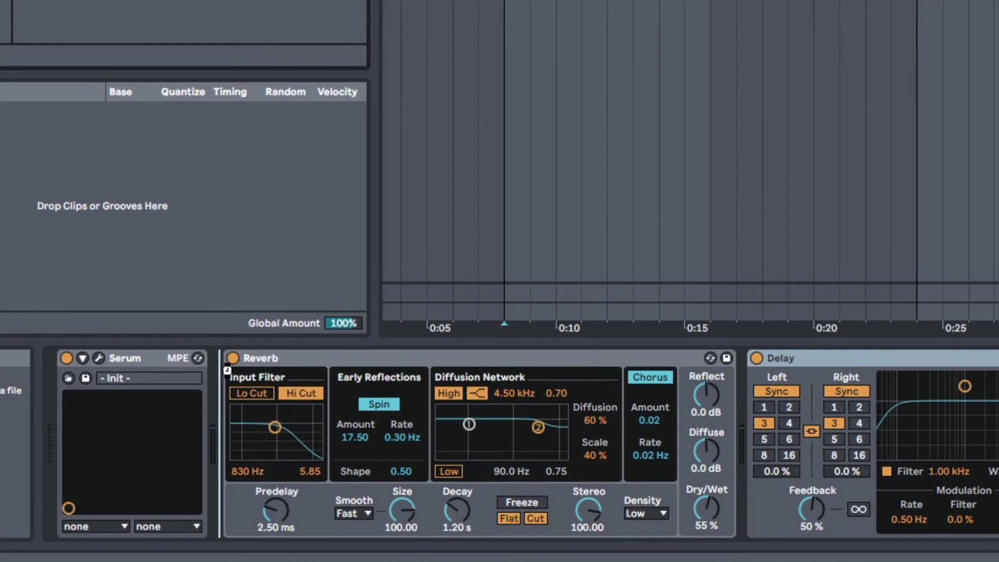
drag(228, 371, 225, 370)
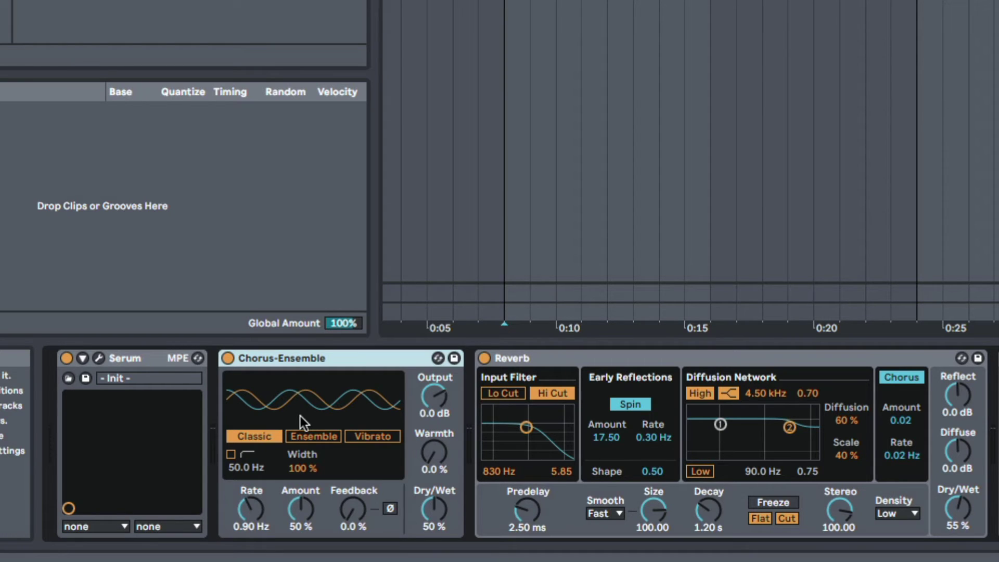
double_click(282, 358)
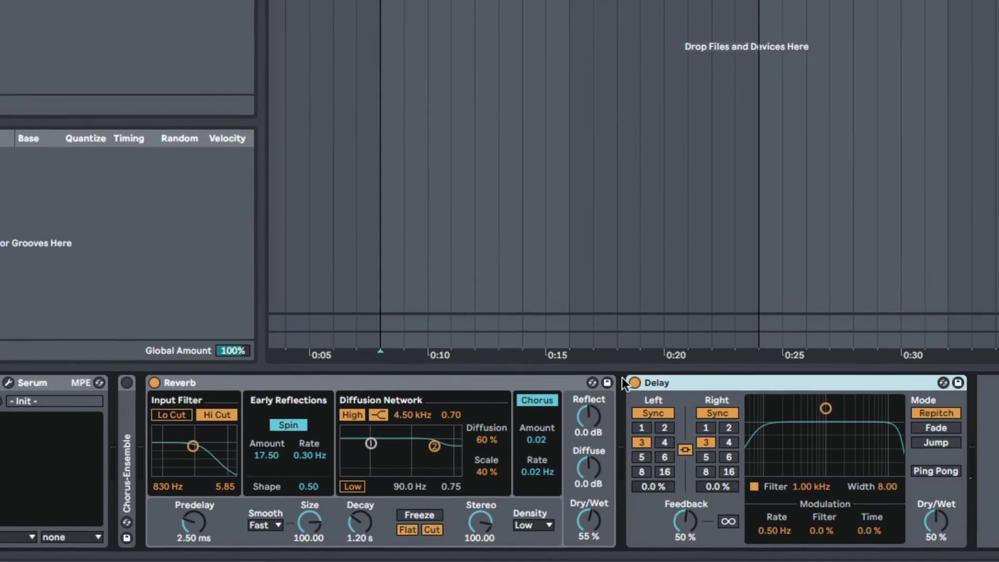
Switch off Delay, set Reverb's decay to 4.98 s and size to 108.09, and raise its input filter's high cut
click(781, 357)
click(641, 388)
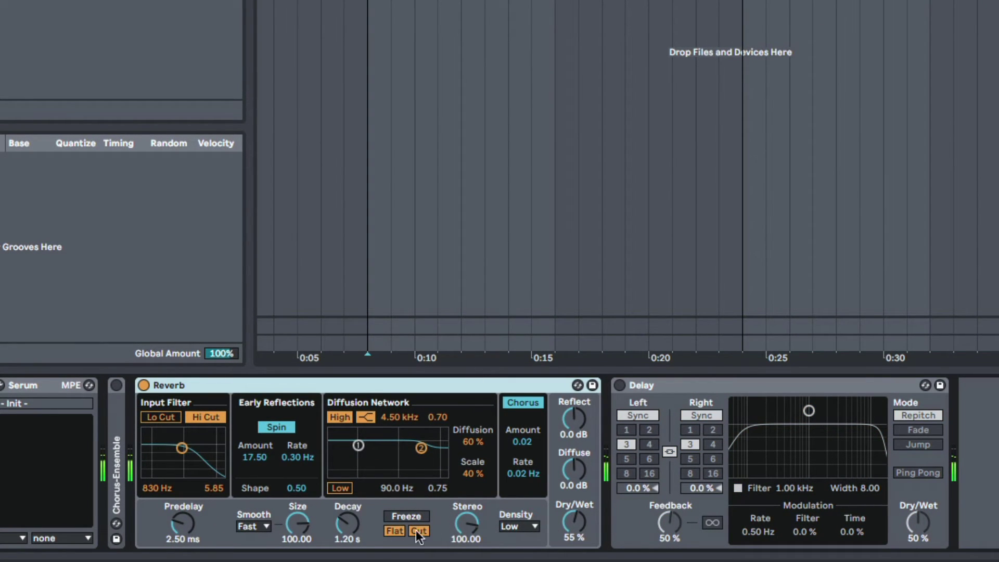
drag(346, 523, 347, 501)
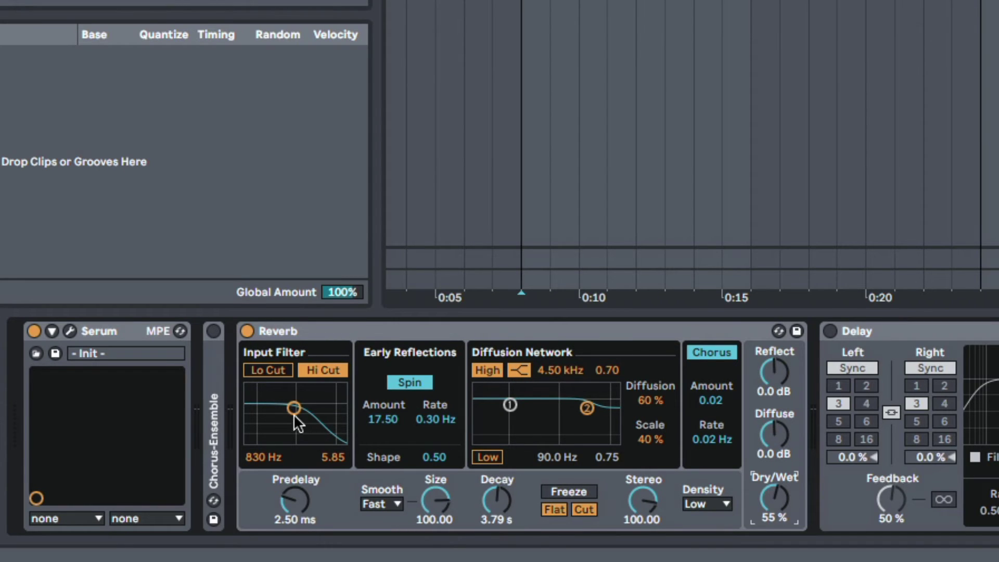
drag(294, 413, 306, 405)
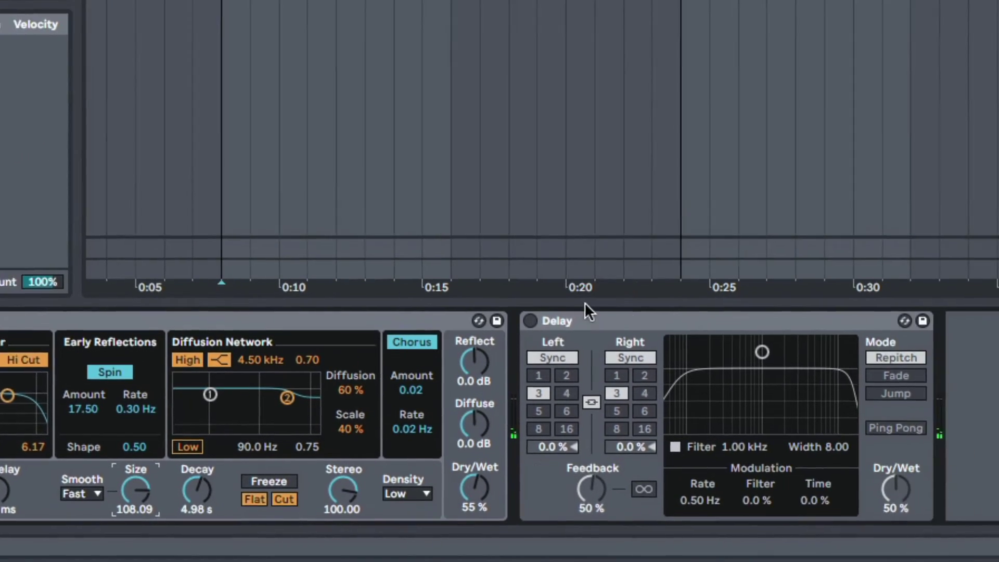
Enable Delay with a 2.24 kHz filter of width 3.18, 53% feedback, Ping Pong on and 37% dry/wet
click(886, 330)
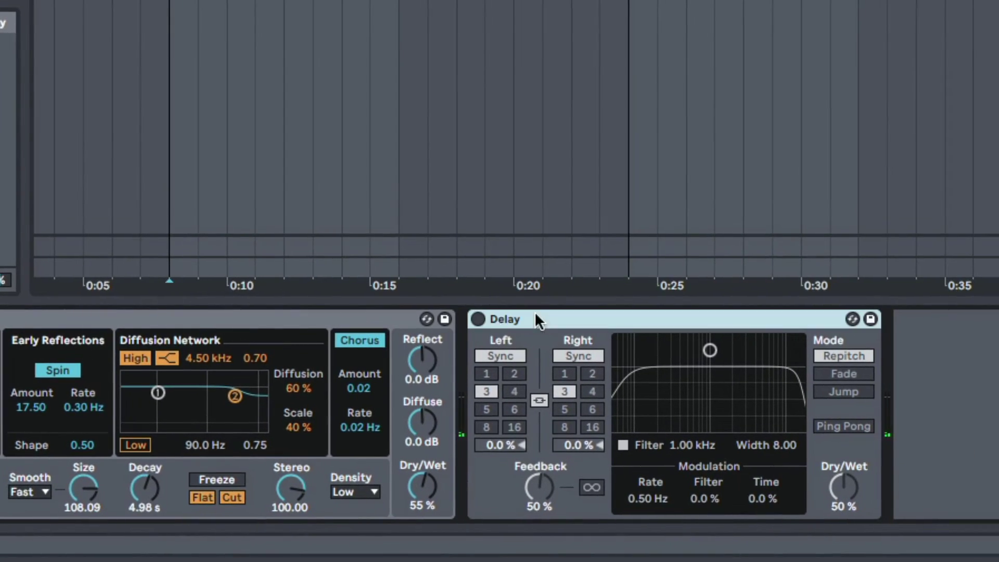
click(477, 317)
drag(719, 357, 742, 405)
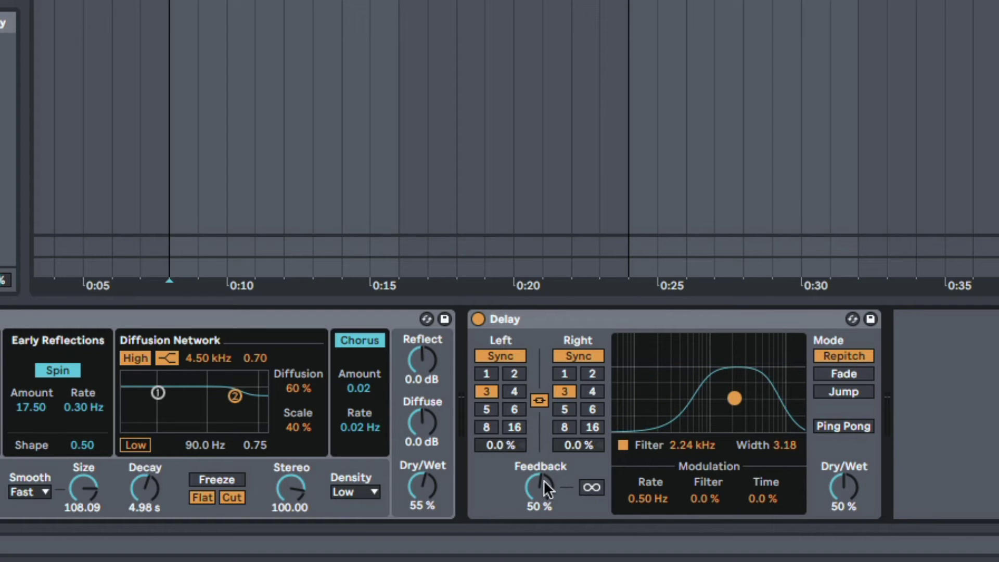
drag(543, 480, 543, 478)
drag(819, 500, 819, 503)
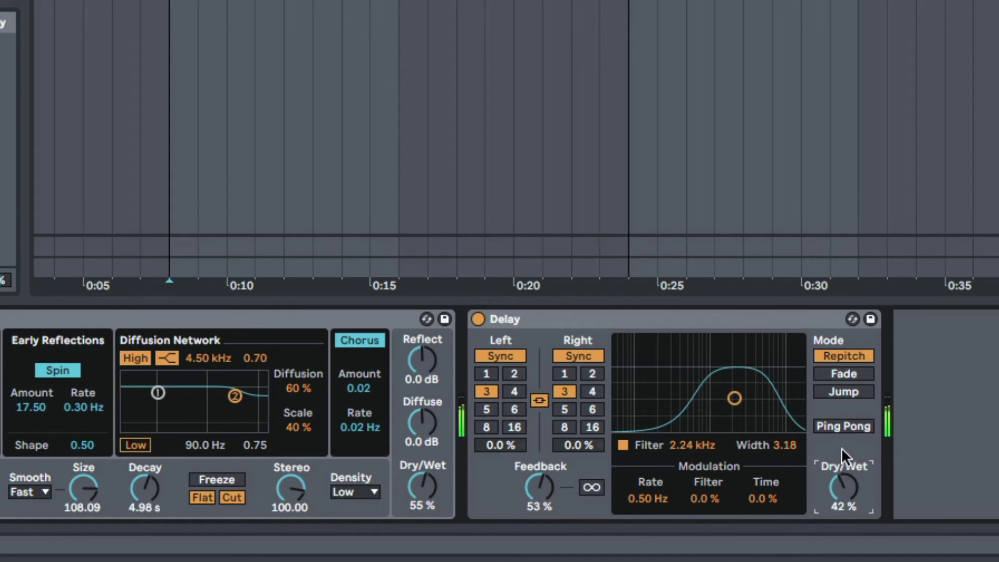
drag(846, 469, 846, 471)
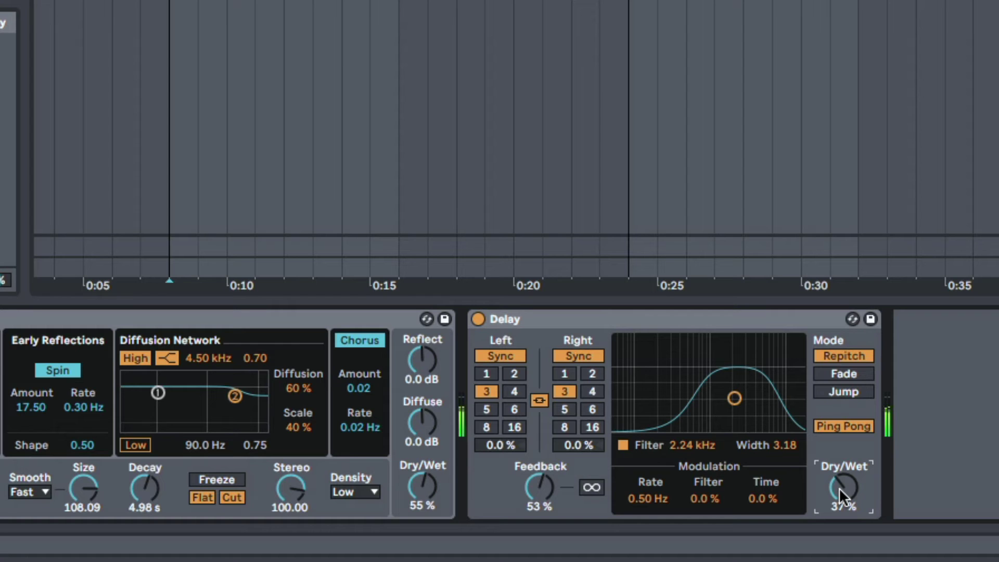
Collapse the Delay and Reverb devices in the Serum track's chain
click(762, 319)
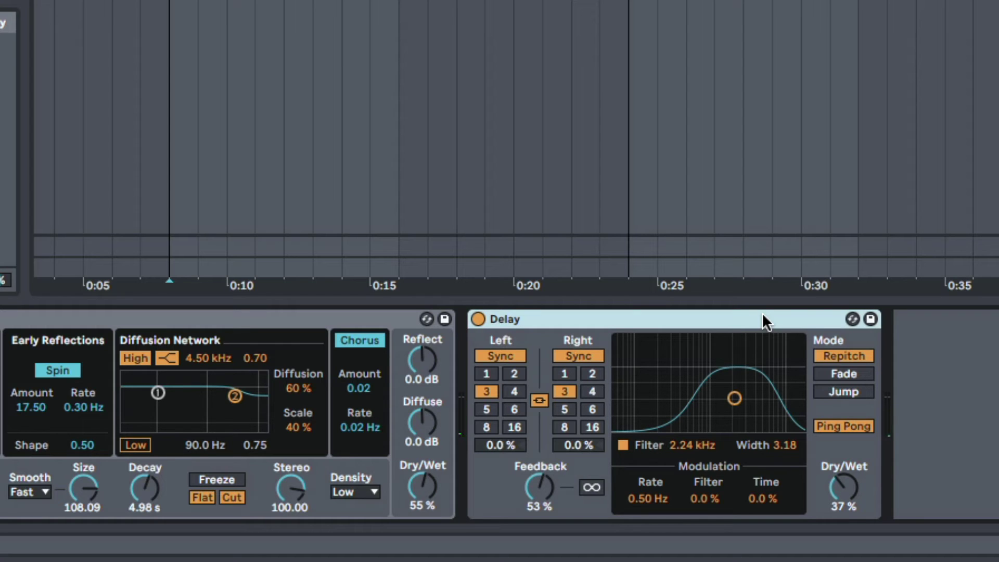
double_click(137, 319)
double_click(204, 316)
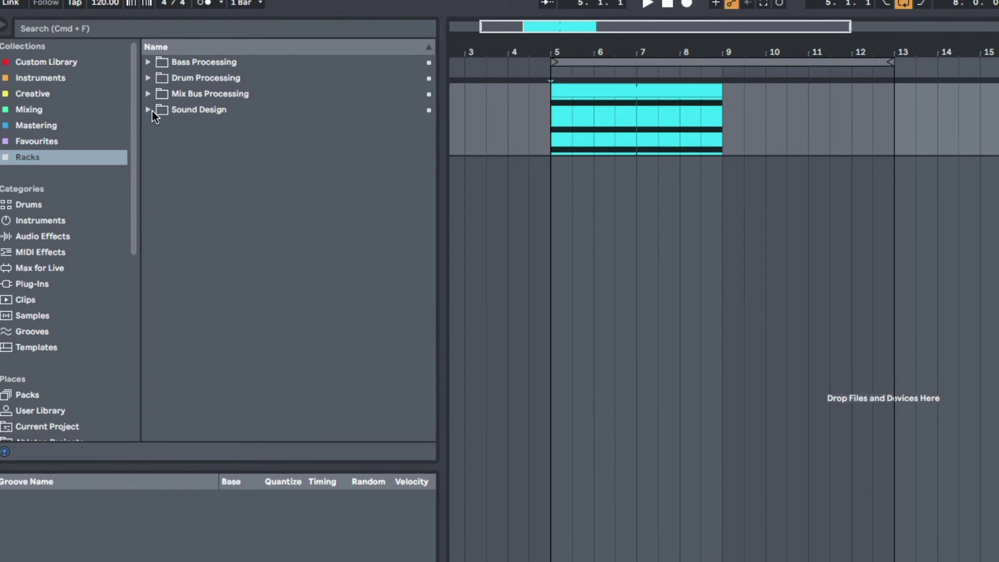
Insert the Filtered Modulation rack from the Sound Design racks at the end of the effects chain
click(104, 76)
click(186, 143)
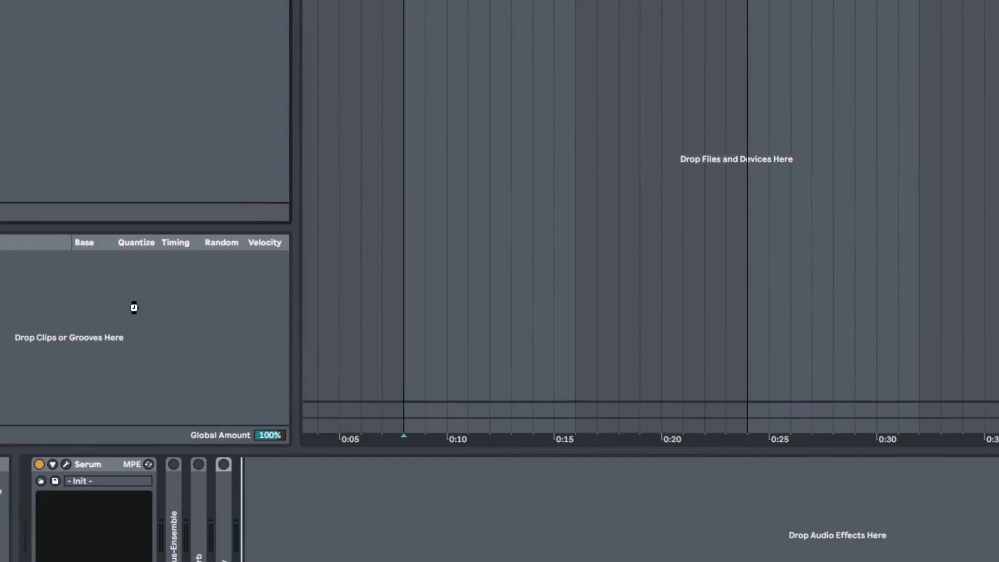
key(Return)
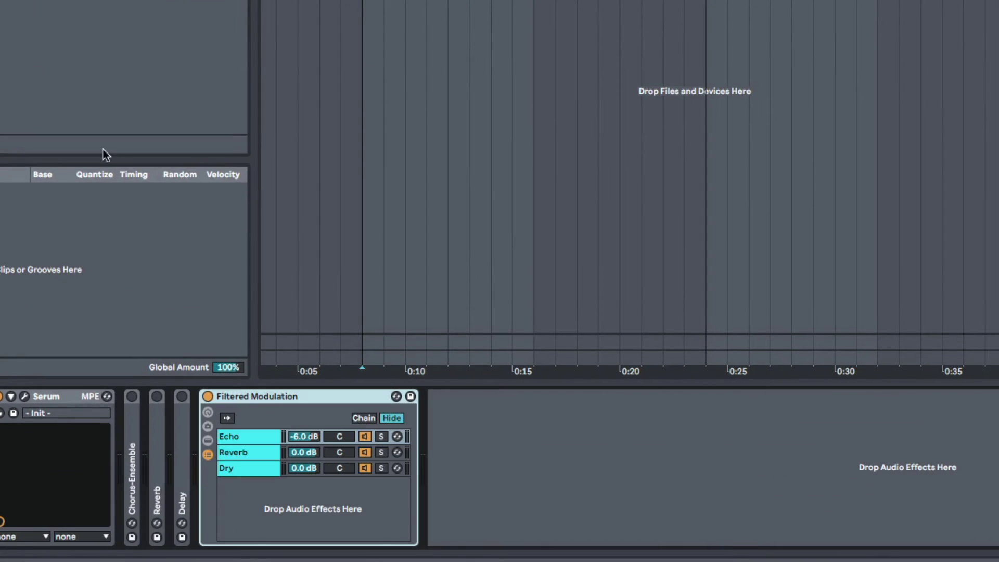
Examine the Auto Filter, Echo and Reverb devices in the Filtered Modulation rack's Echo and Reverb chains
click(265, 439)
click(255, 453)
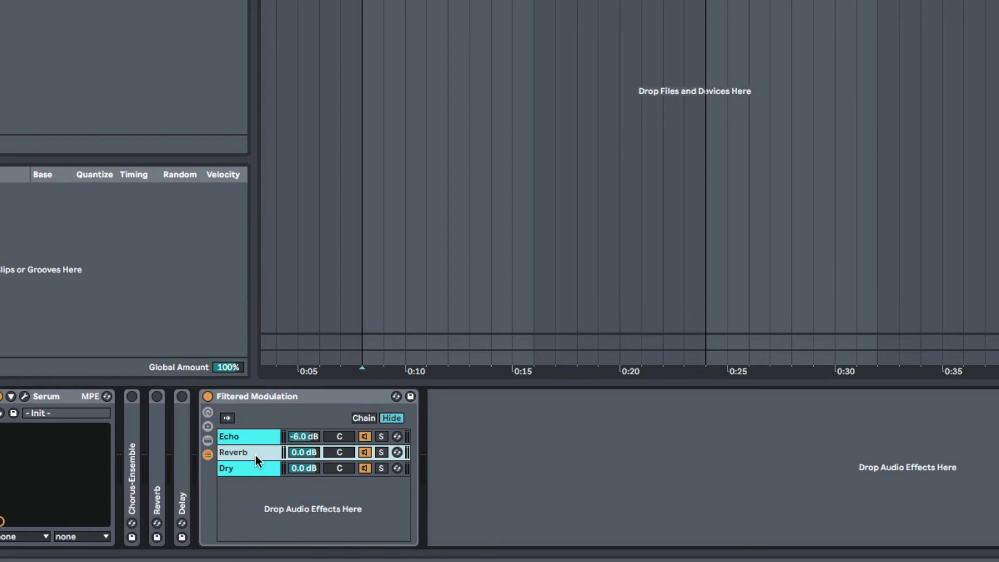
click(258, 437)
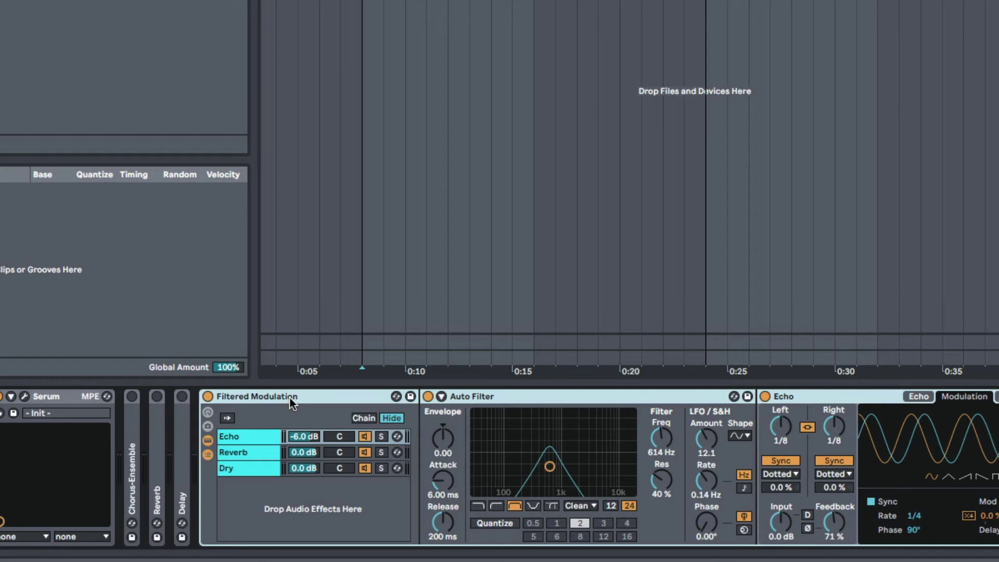
click(545, 404)
click(307, 456)
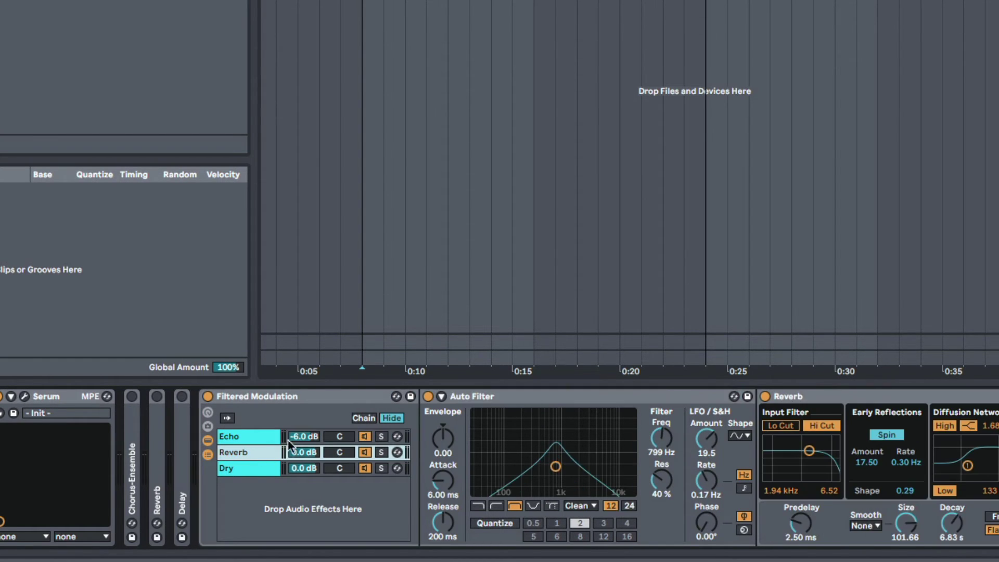
click(513, 396)
click(252, 438)
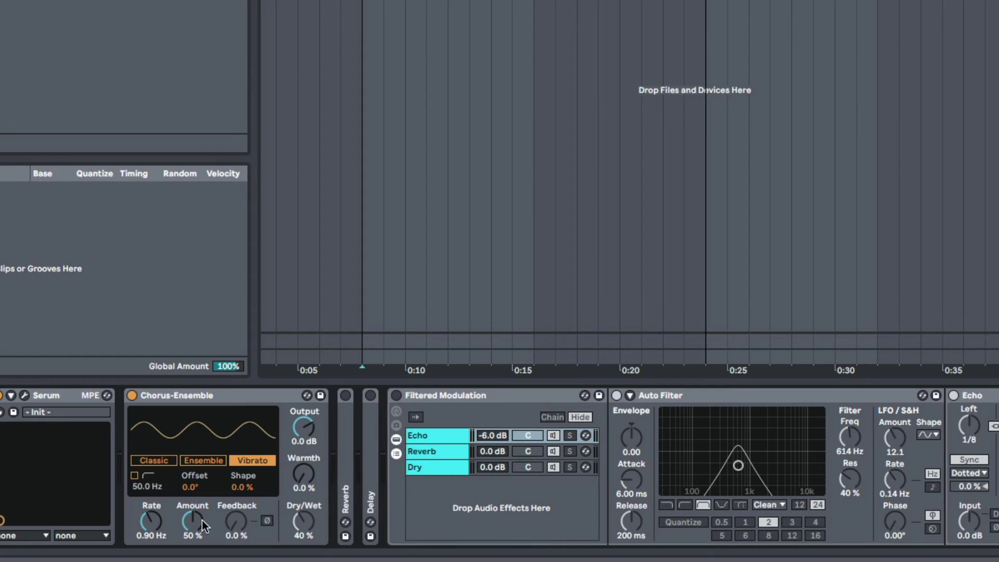
Set Chorus-Ensemble's vibrato amount to 11% and rate to 0.31 Hz, and switch the Filtered Modulation rack back on
mouse_move(193, 521)
mouse_down()
mouse_move(193, 548)
mouse_move(192, 512)
mouse_move(192, 521)
mouse_up()
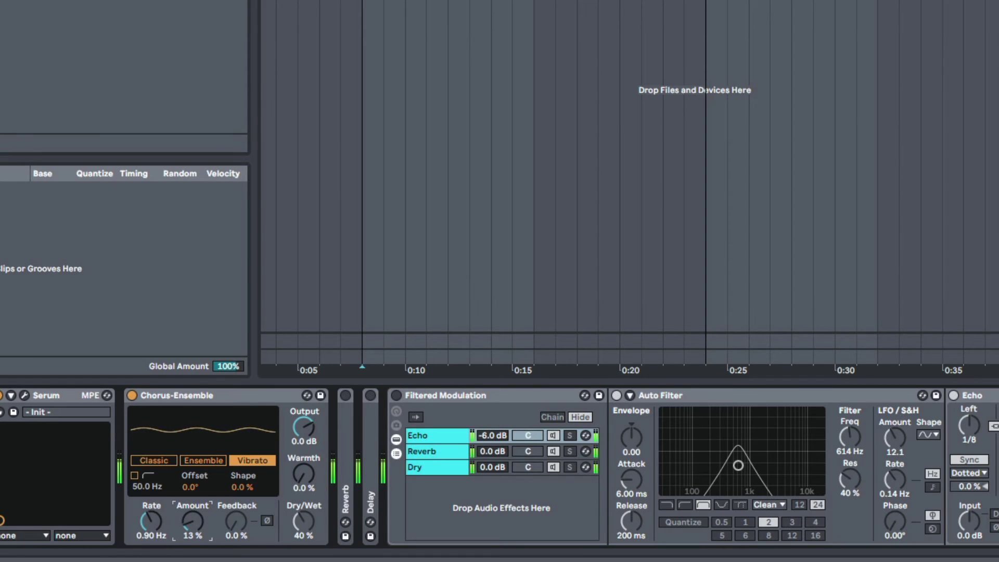
drag(193, 521, 150, 531)
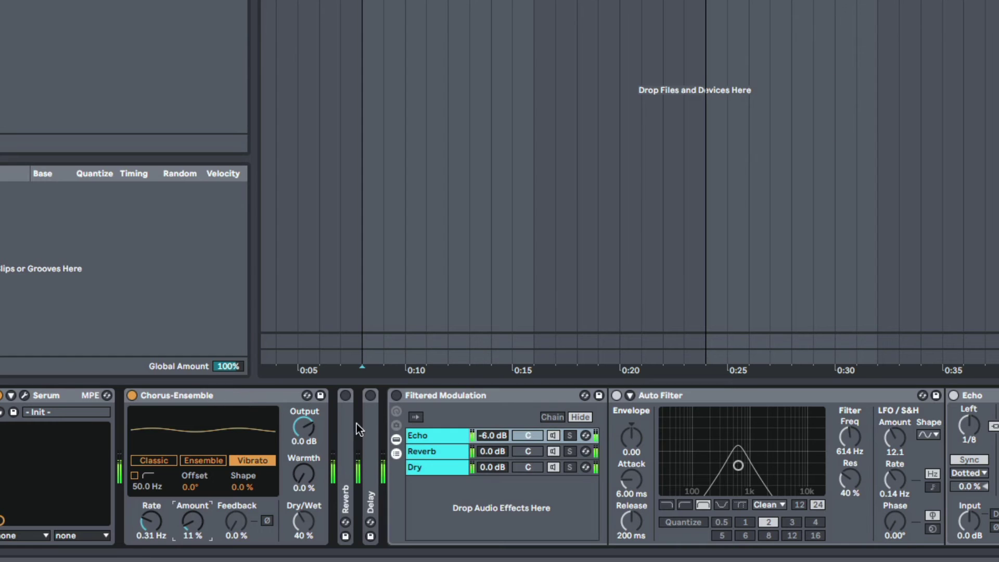
click(396, 396)
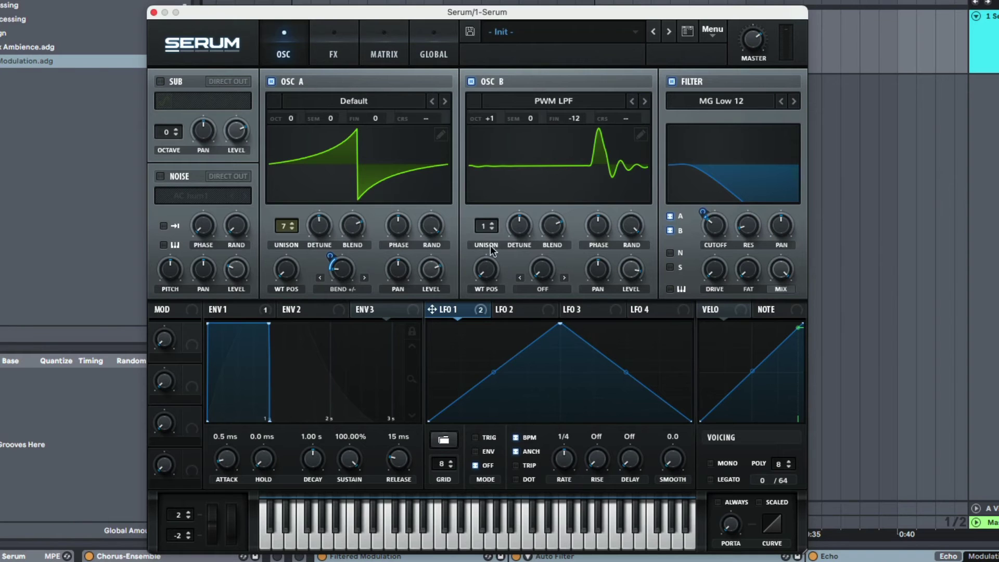
Review oscillator A's wavetable and the LFO and envelope modulators in the Serum patch
click(354, 102)
click(354, 99)
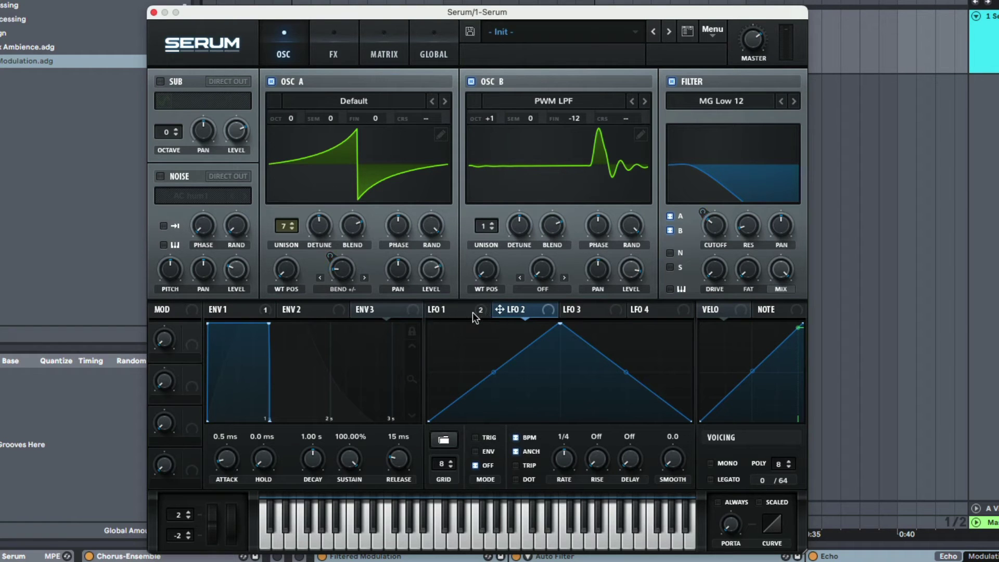
click(261, 311)
click(299, 315)
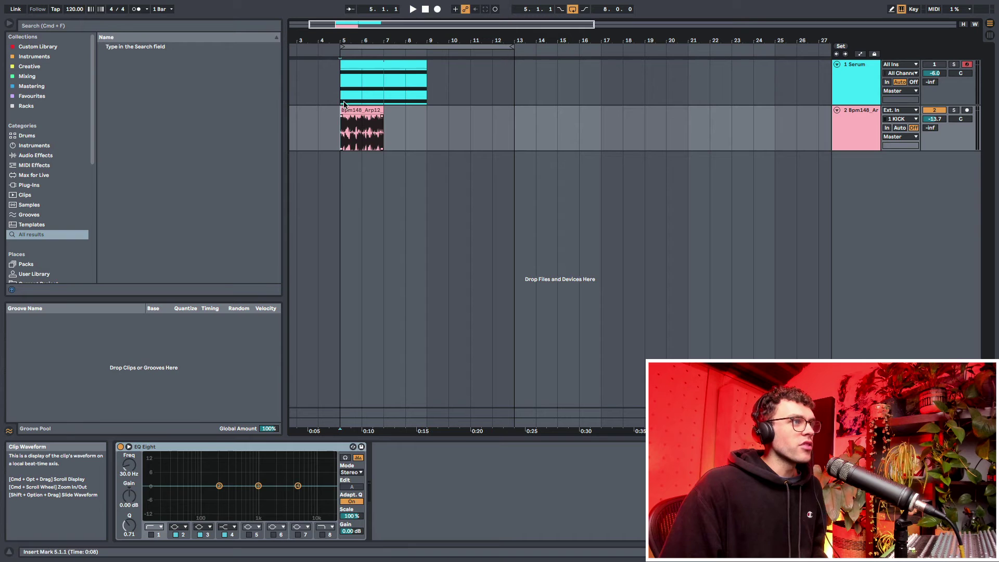
Display the Serum track's device chain and toggle the synth's plug-in window
click(341, 98)
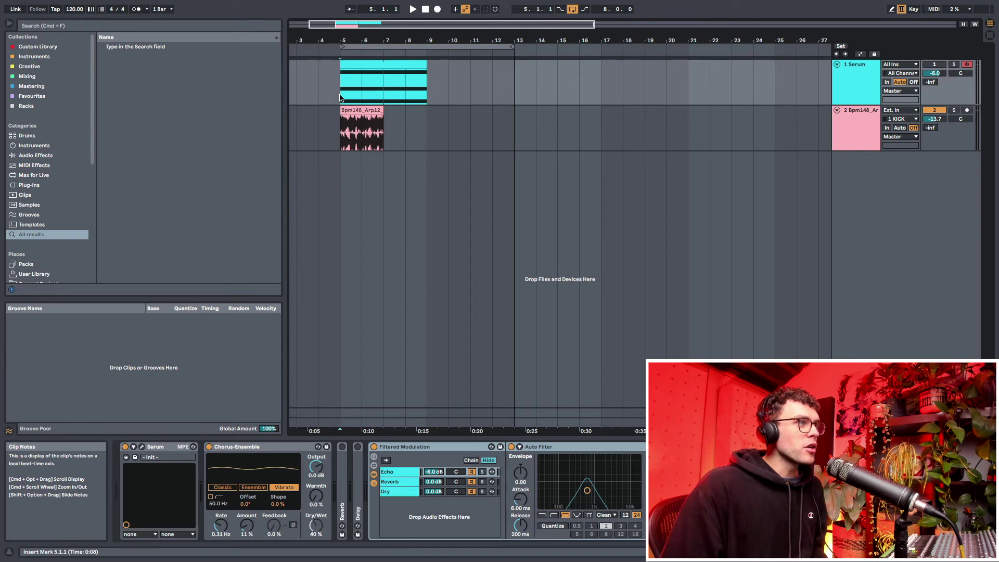
click(141, 447)
click(141, 447)
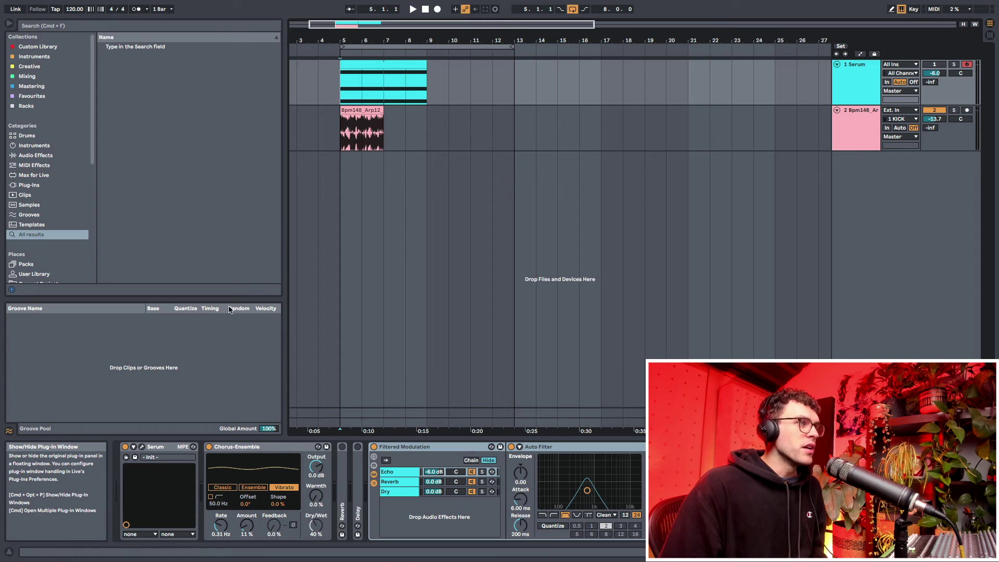
Select the Bpm148_Arp12_C audio clip on the second track and zoom the arrangement in around it
click(335, 134)
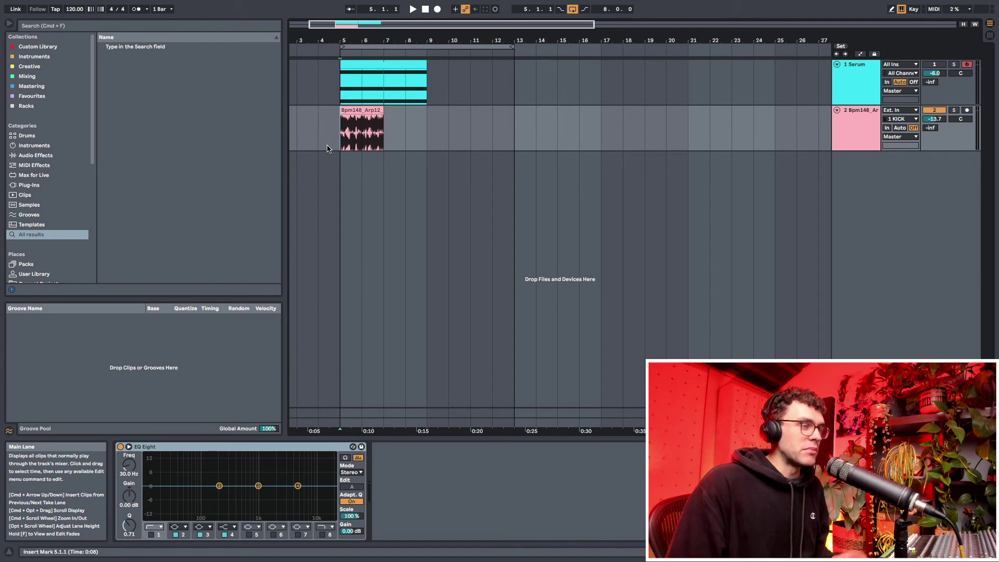
click(361, 110)
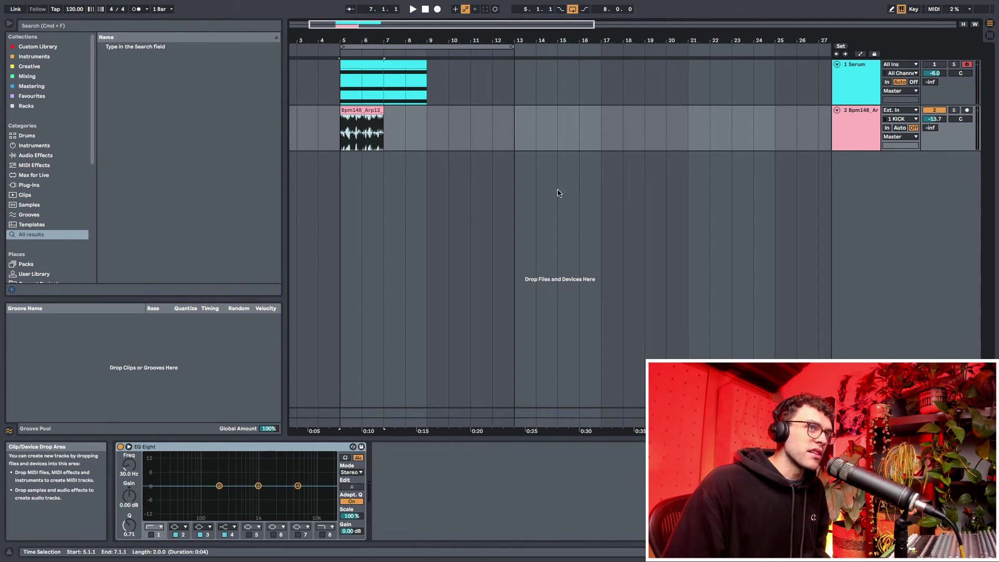
drag(314, 41, 306, 78)
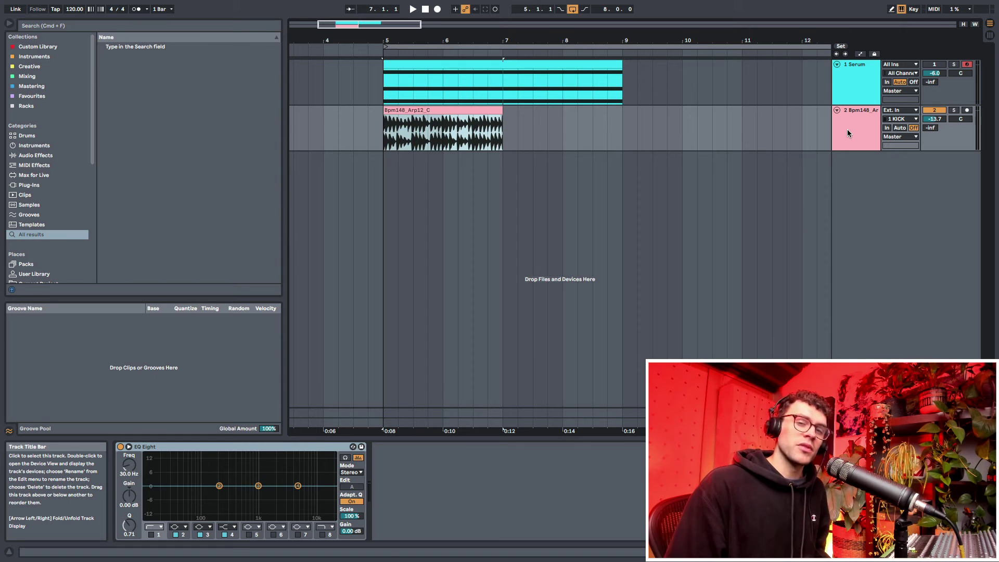
click(448, 117)
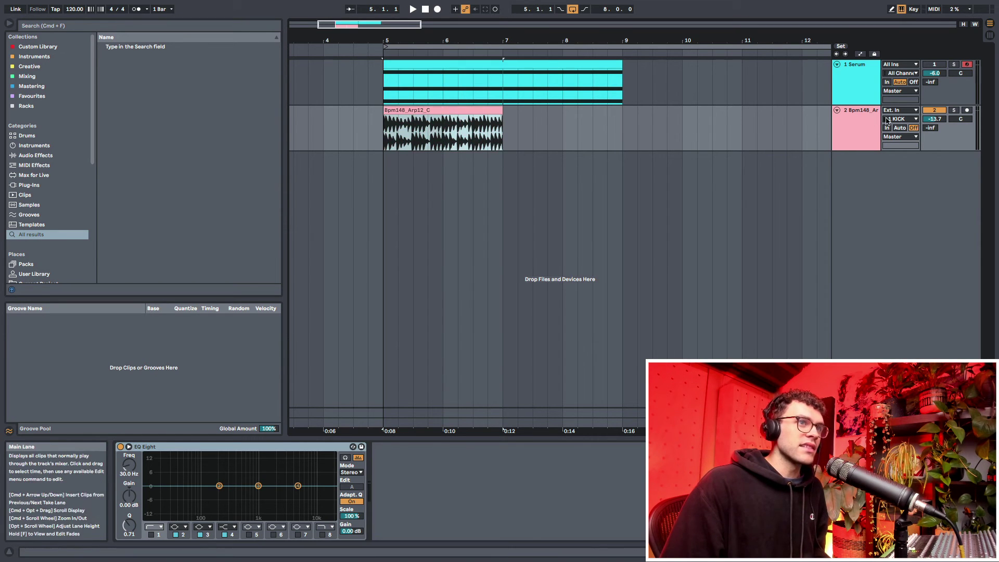
Solo the Bpm148_Arp12_C track and play the arrangement to audition the arp on its own
click(953, 110)
key(space)
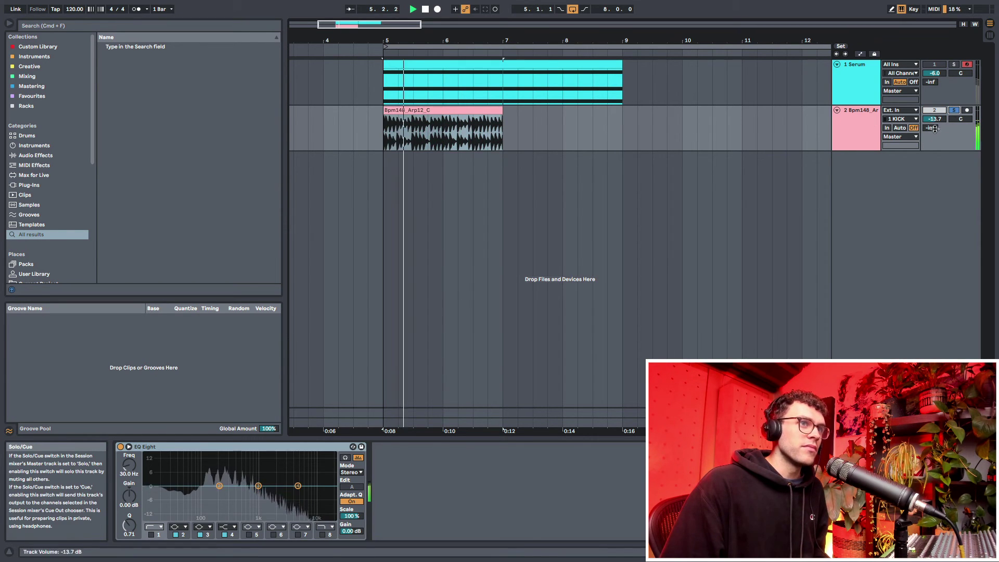
click(862, 126)
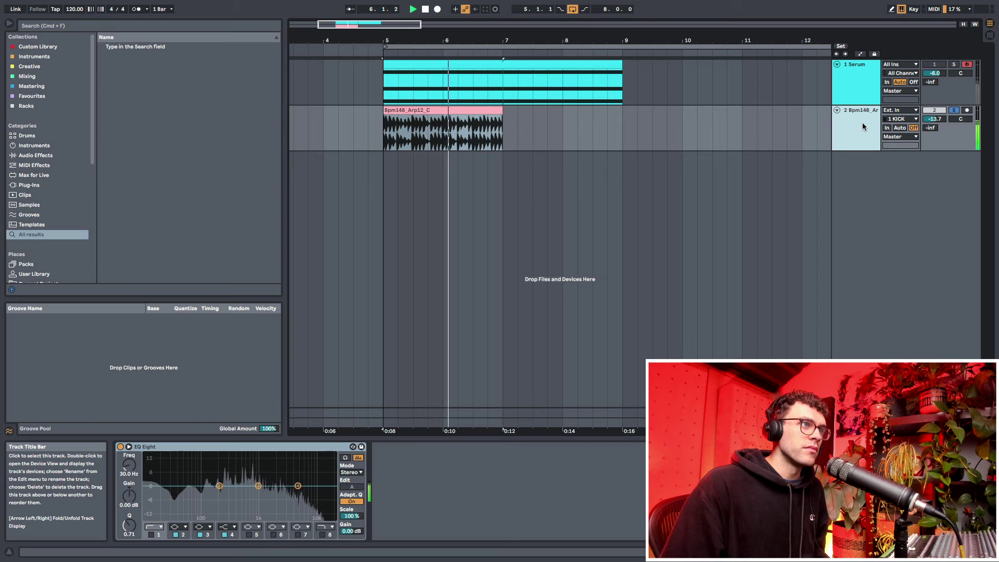
Transpose the Bpm148_Arp12_C clip by +8 semitones and set its warp mode to Complex Pro
click(400, 110)
double_click(436, 112)
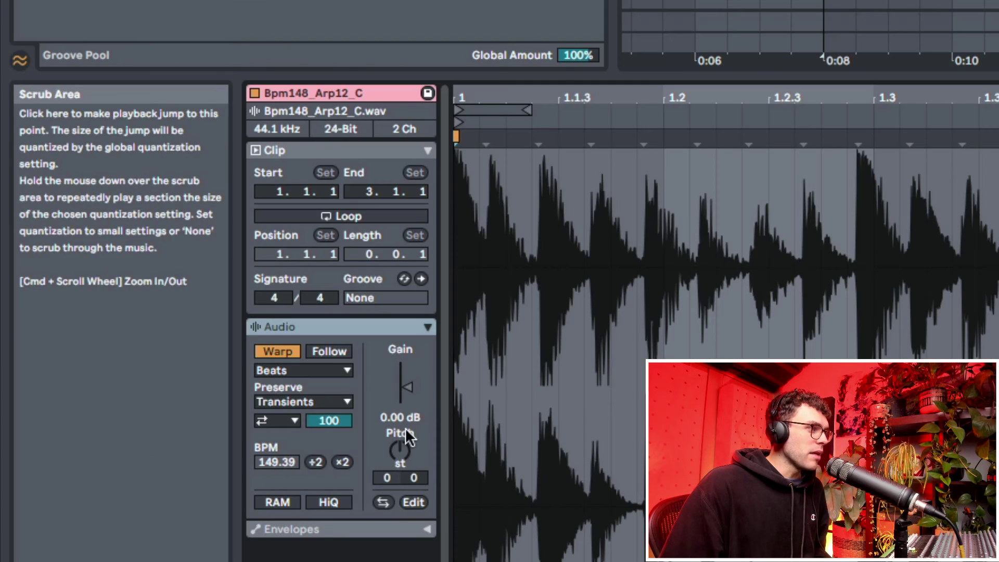
drag(180, 471, 180, 447)
drag(387, 477, 387, 489)
click(311, 370)
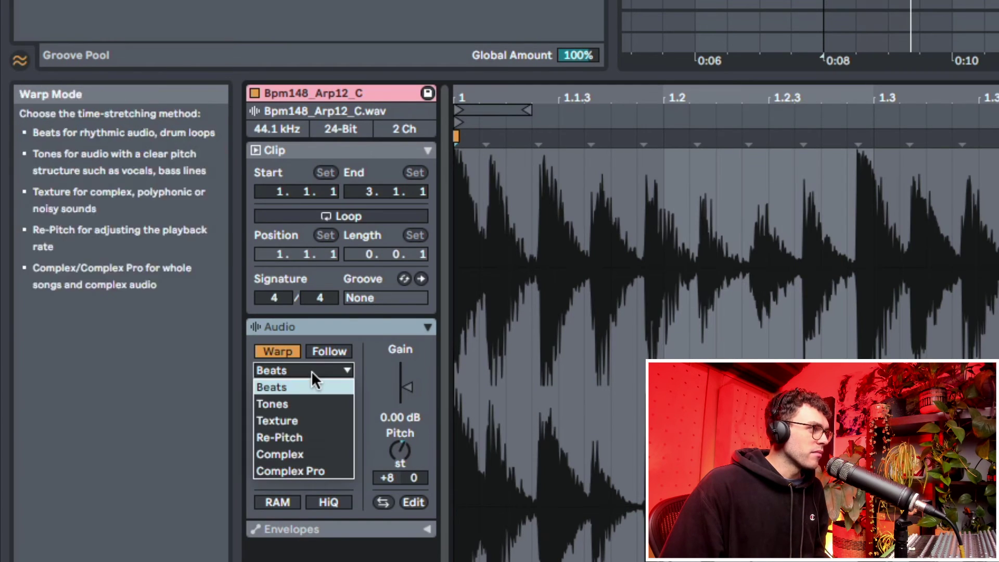
click(310, 368)
click(310, 369)
click(299, 471)
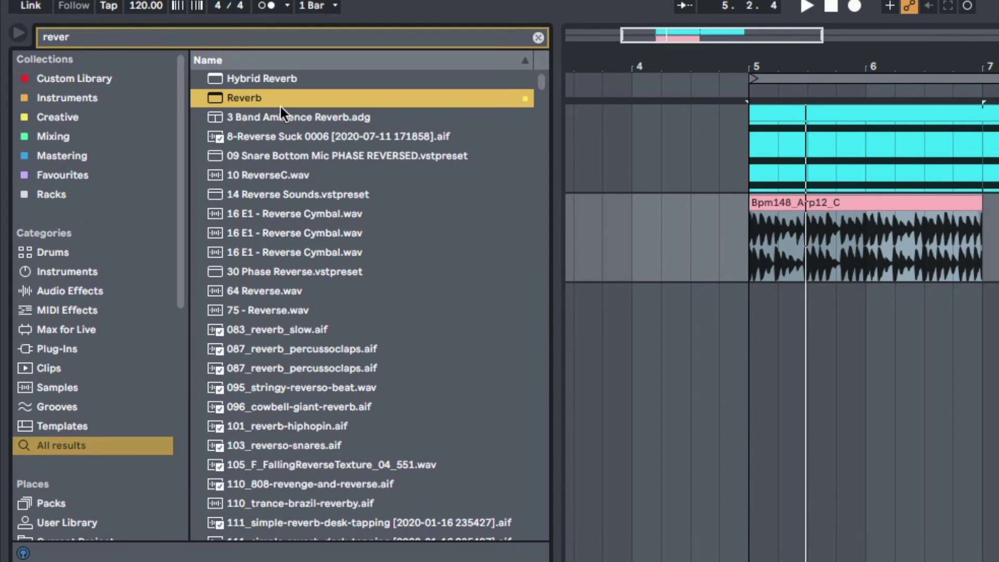
Add a Reverb after EQ Eight on the arp track, with dry/wet at 58% and decay at 9.38 s
drag(236, 96, 586, 507)
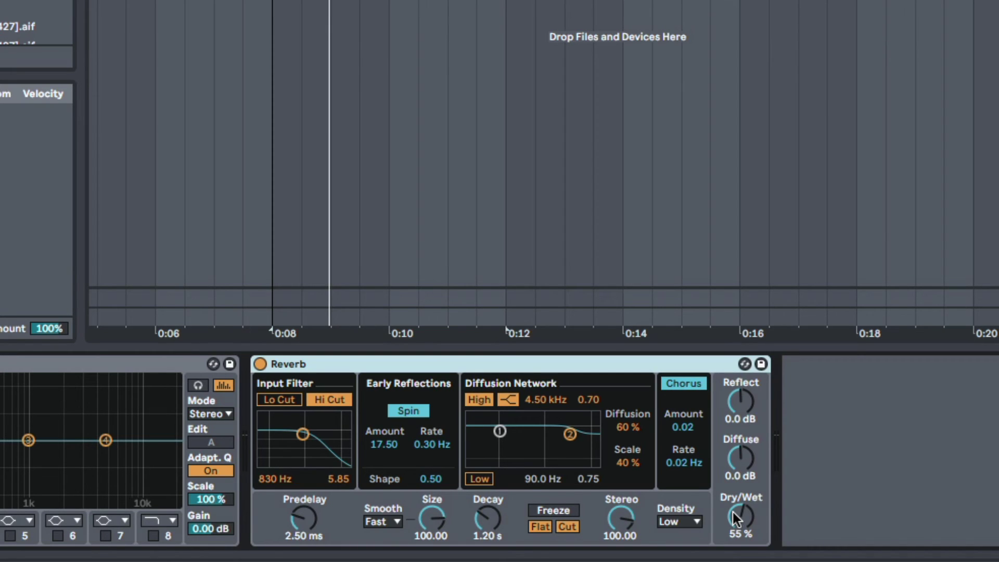
drag(734, 518, 735, 513)
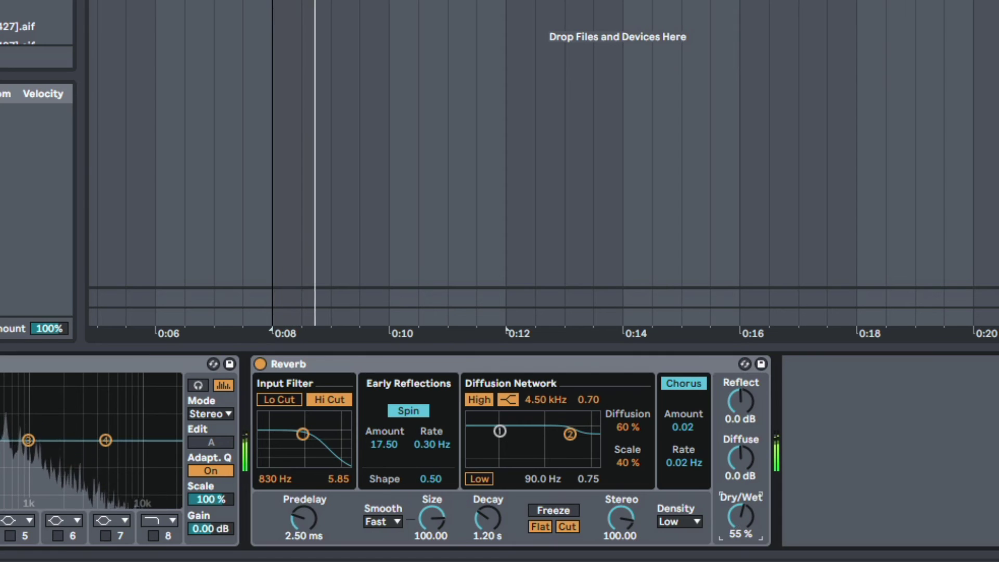
drag(507, 515, 507, 483)
key(space)
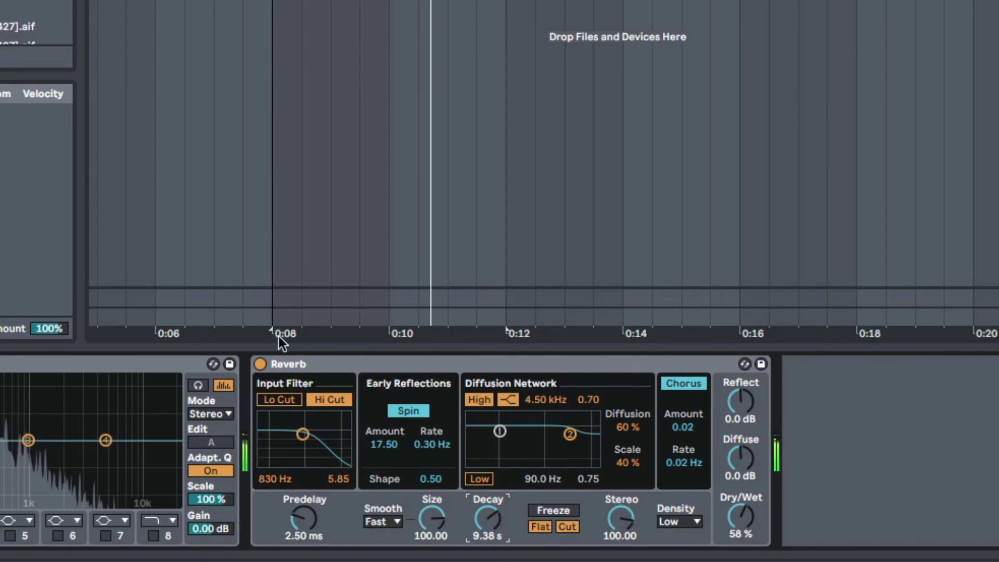
Add an Auto Filter after the Reverb and lower its cutoff to 424 Hz with 23% resonance during playback
drag(129, 47, 807, 408)
key(space)
drag(794, 471, 795, 482)
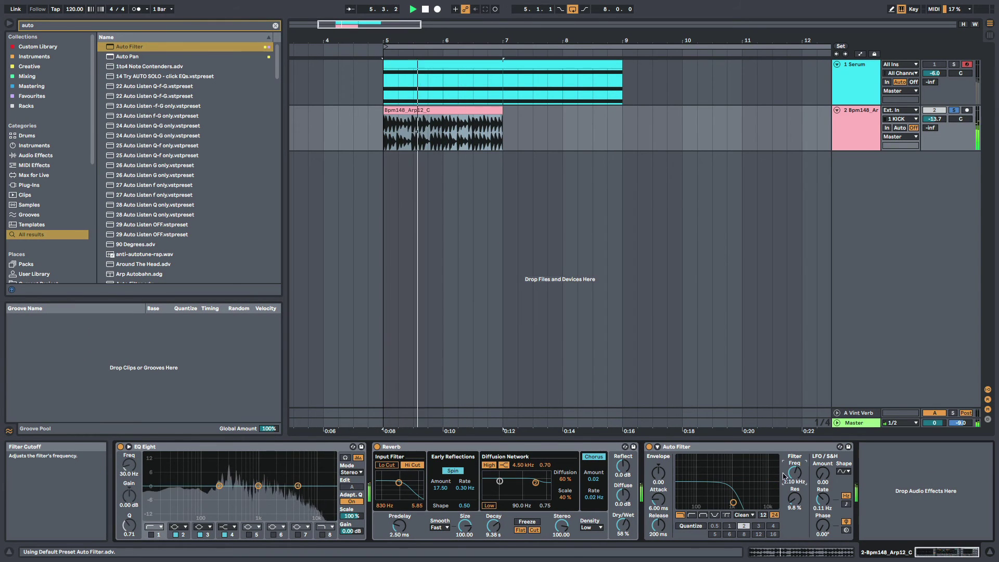
key(space)
Set the Reverb's dry/wet to 100% and play the fully wet arp
drag(624, 521, 627, 528)
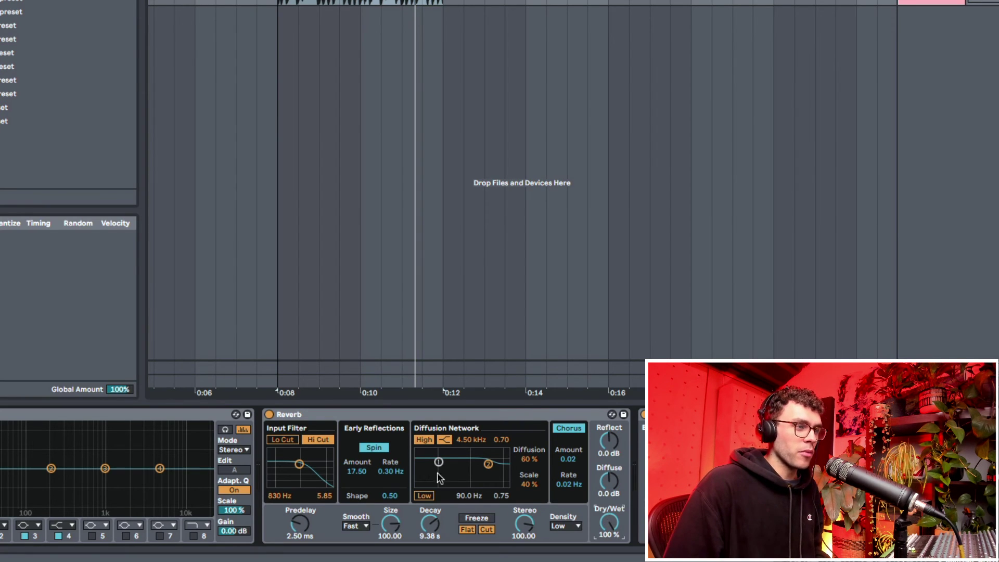
click(372, 414)
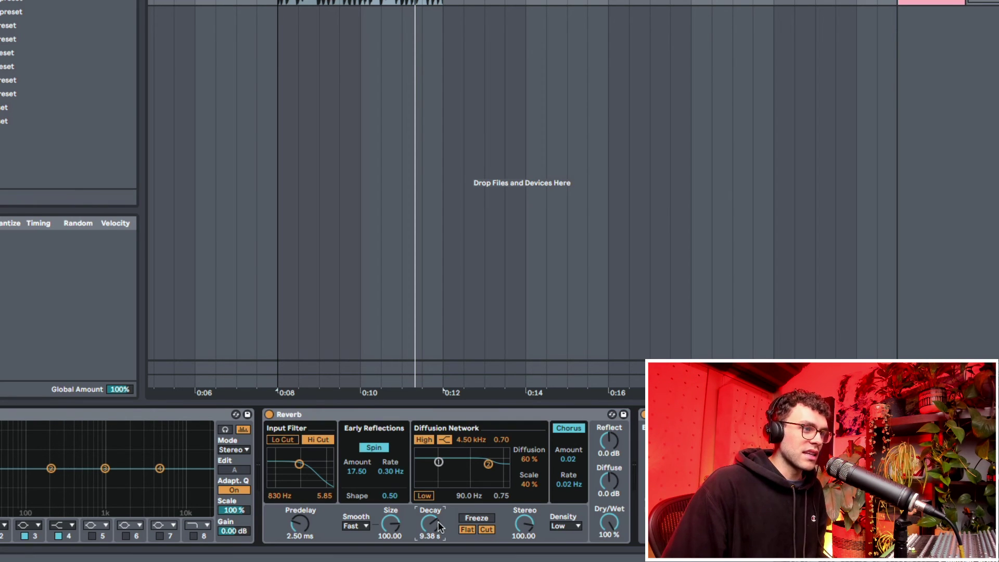
key(space)
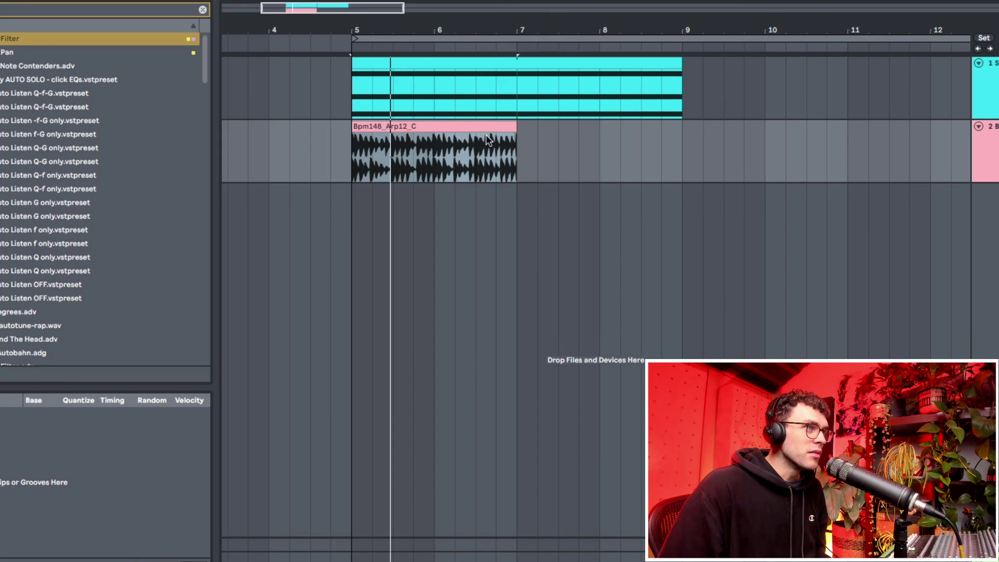
Stretch the arp clip so it plays slower, and fill bars 5 to 9 with two copies of it
click(494, 99)
click(490, 126)
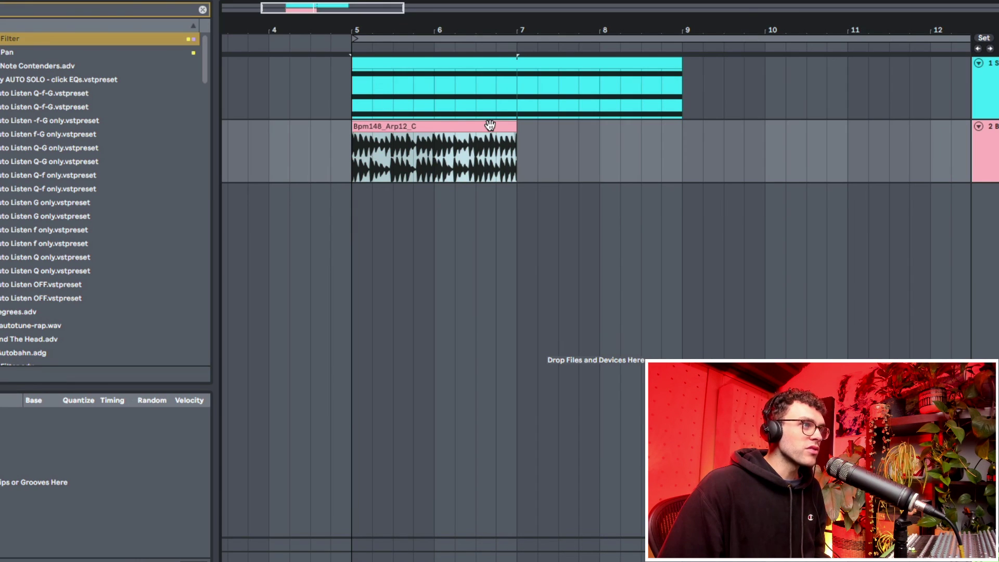
mouse_move(511, 128)
mouse_down()
mouse_move(808, 128)
mouse_move(517, 139)
mouse_up()
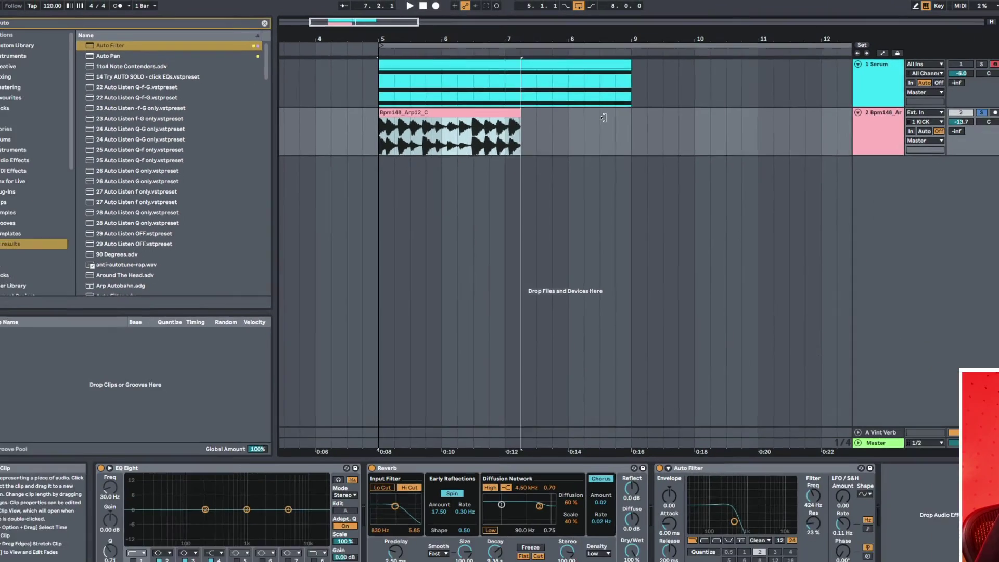
key(ctrl+d)
key(space)
Set the Reverb's dry/wet to 42% and the Auto Filter's cutoff to 1.10 kHz with 34% resonance
drag(795, 473, 794, 467)
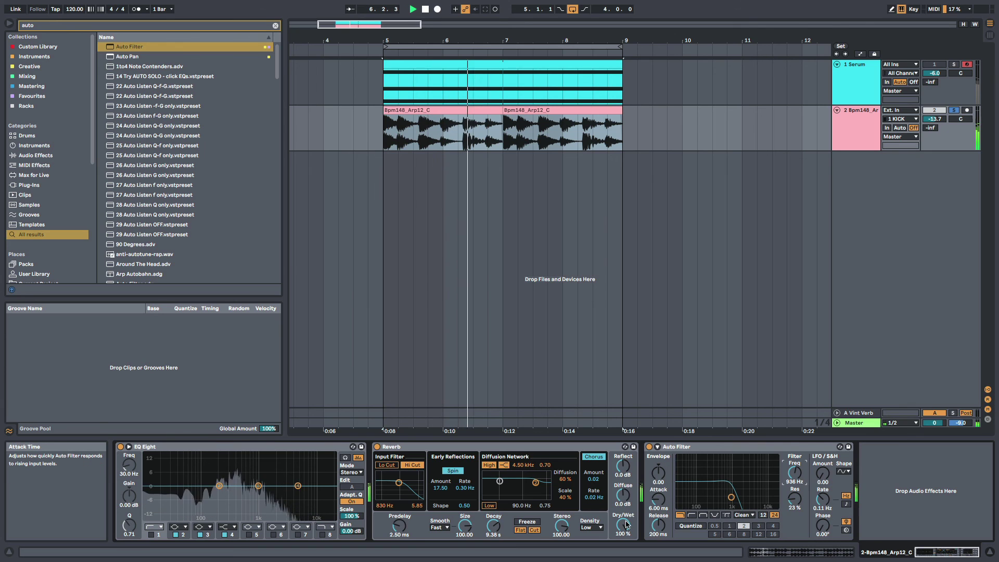
mouse_move(623, 525)
mouse_down()
mouse_move(623, 548)
mouse_move(624, 525)
mouse_up()
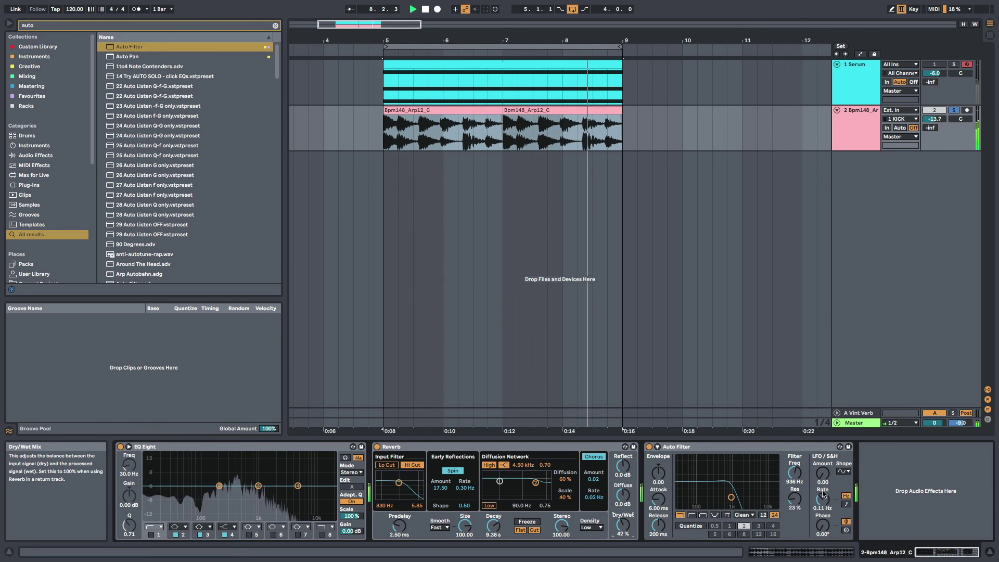
drag(794, 499, 794, 469)
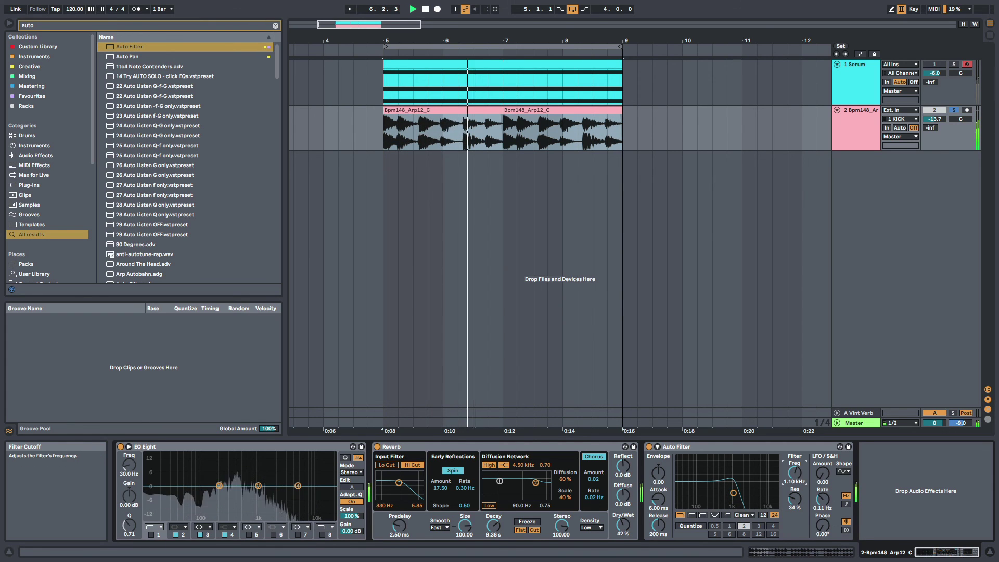